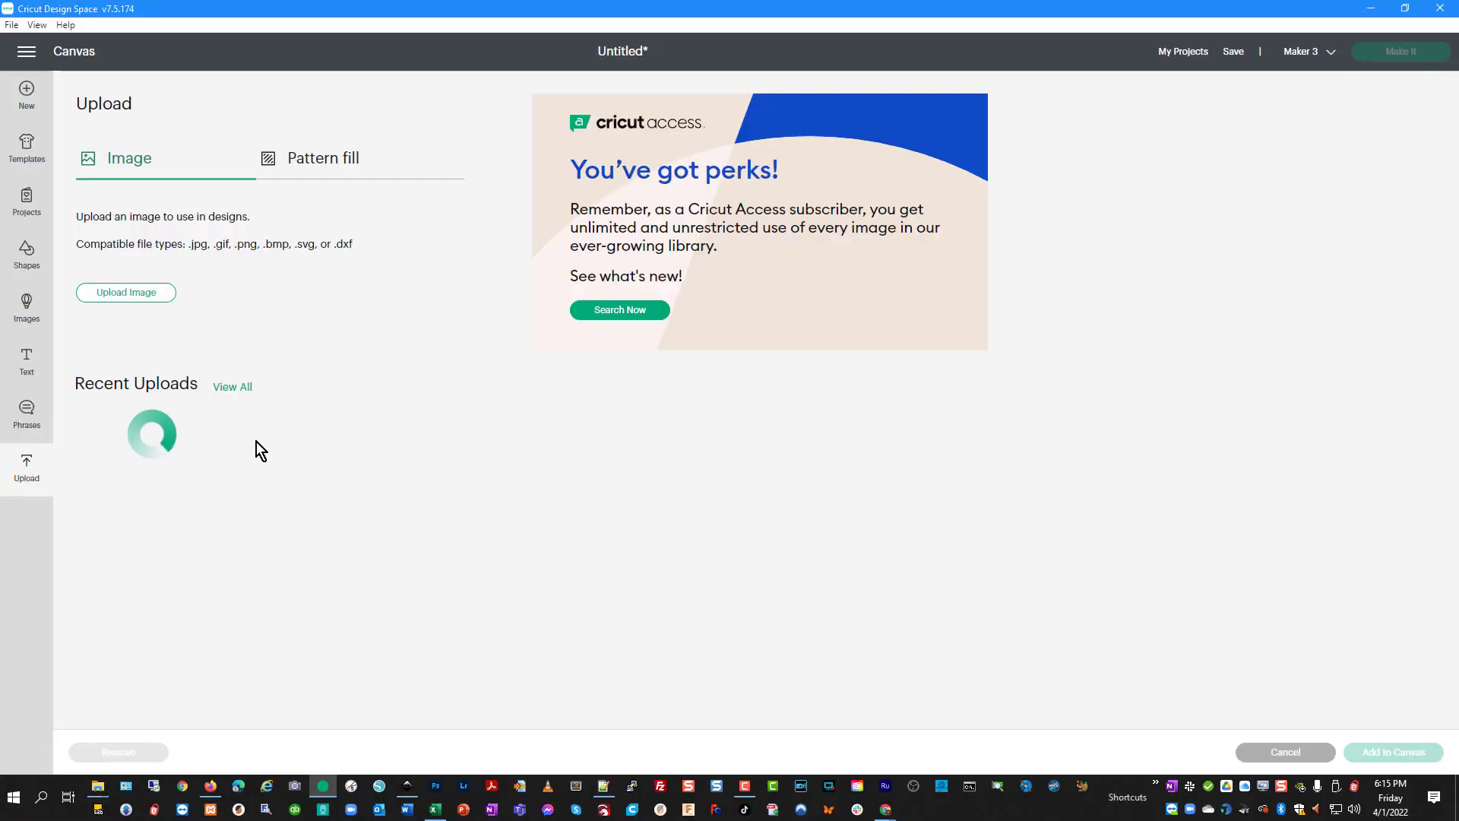
# - Upload the design SVG in Cricut Design Space, pass the text warning, then cancel the import
pyautogui.click(151, 302)
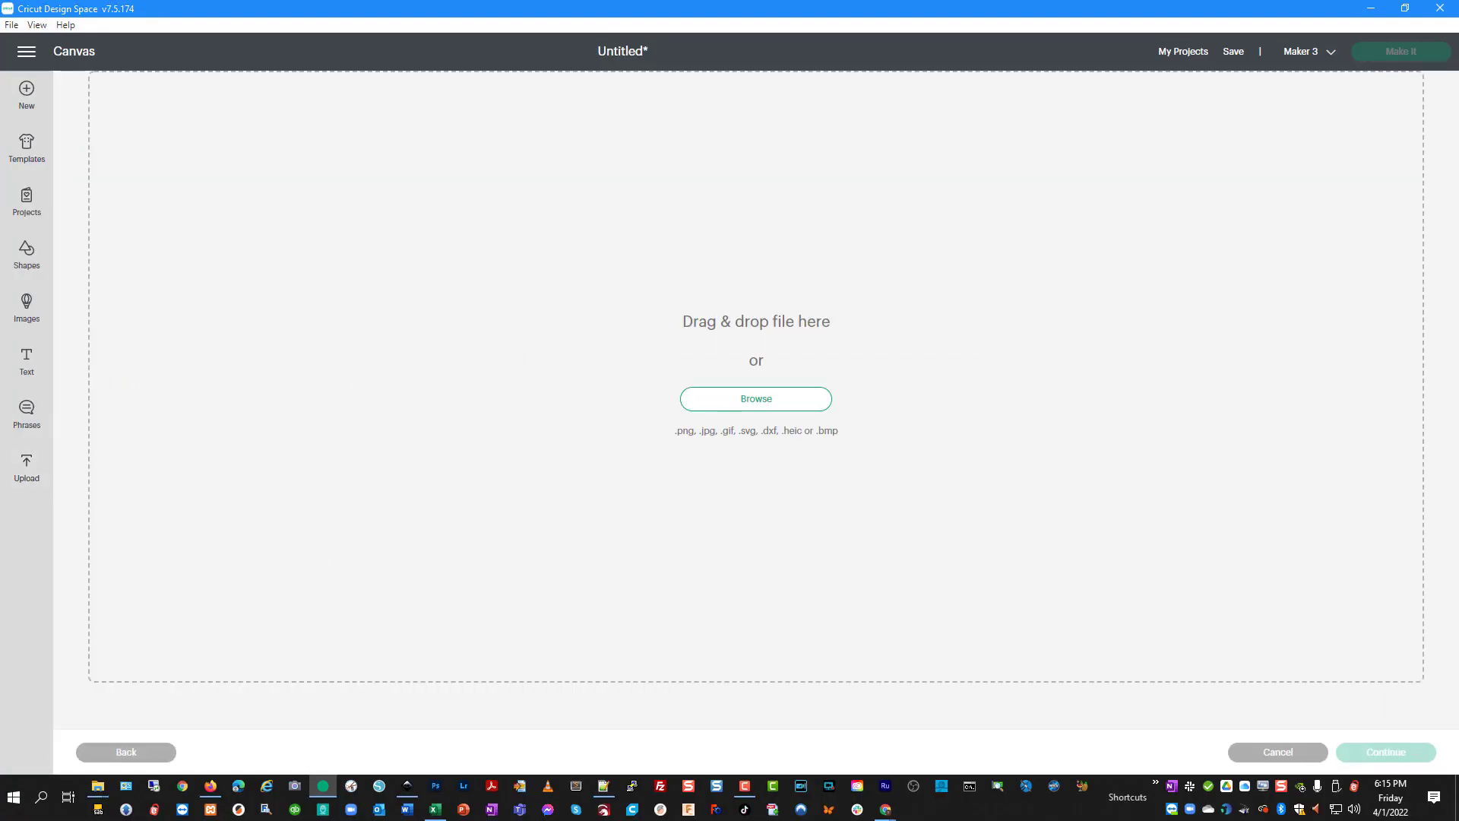
pyautogui.moveTo(1458, 420); pyautogui.dragTo(912, 342)
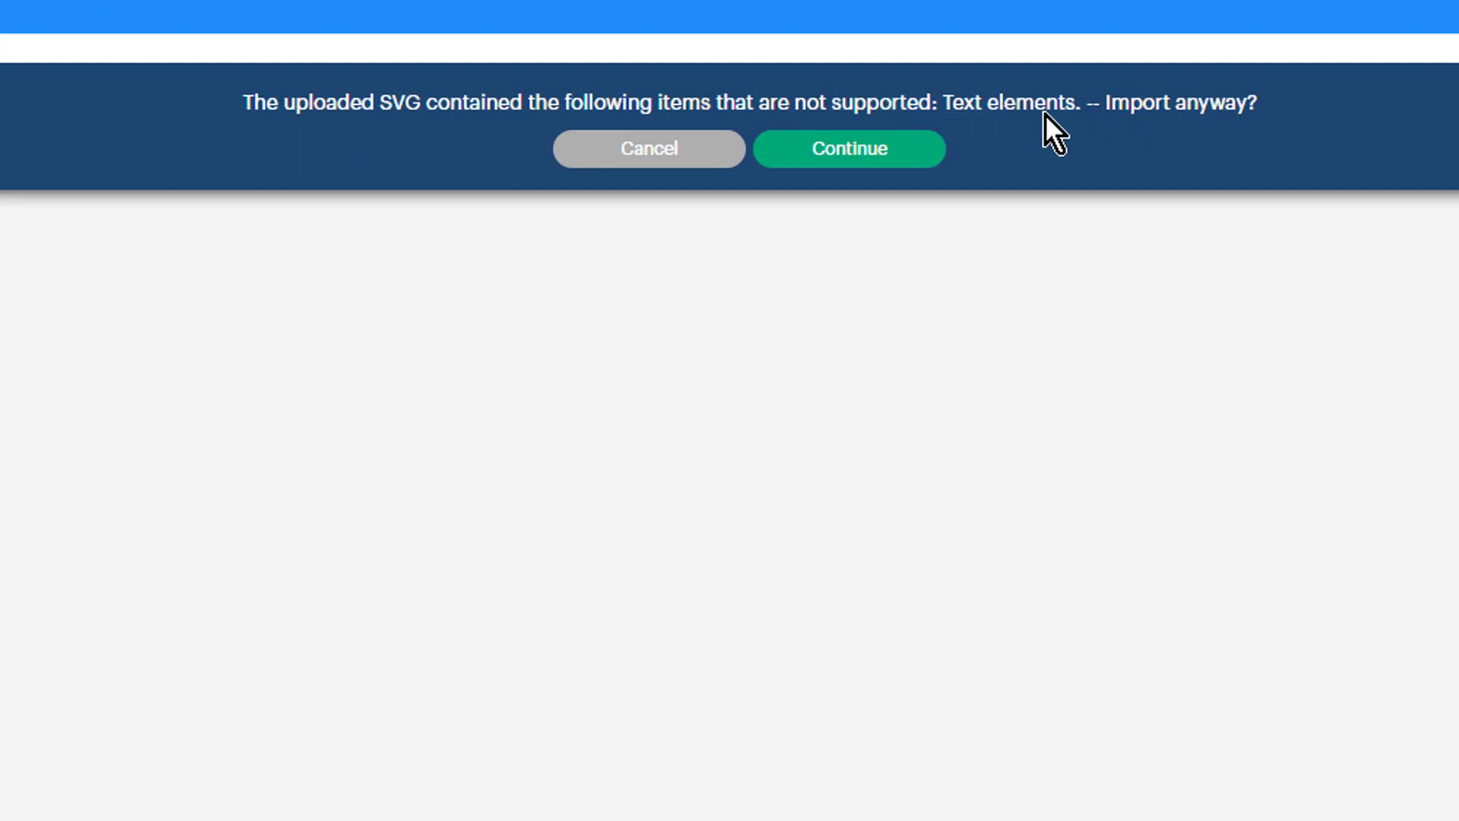
pyautogui.click(885, 152)
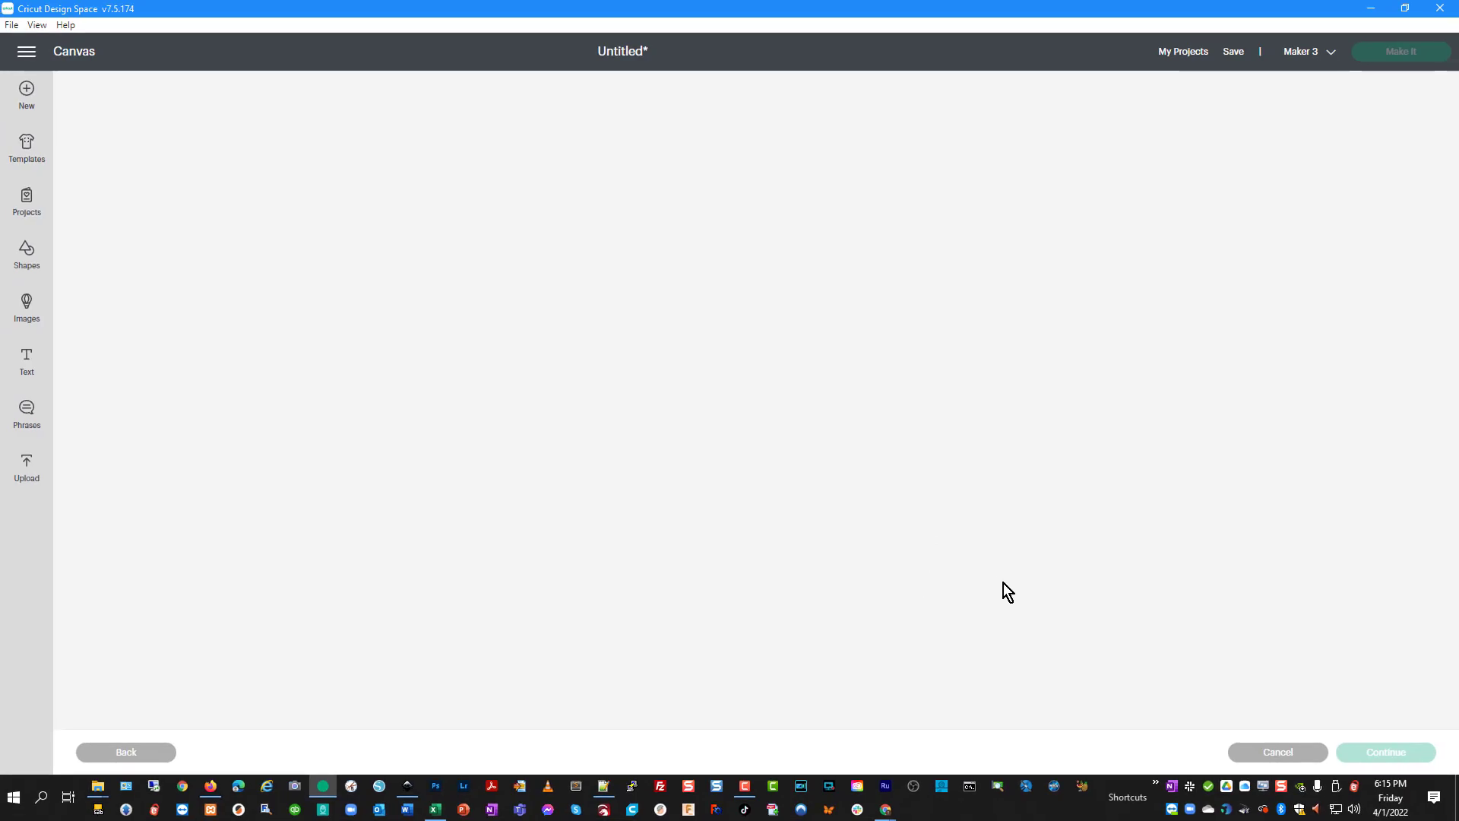
pyautogui.click(1265, 754)
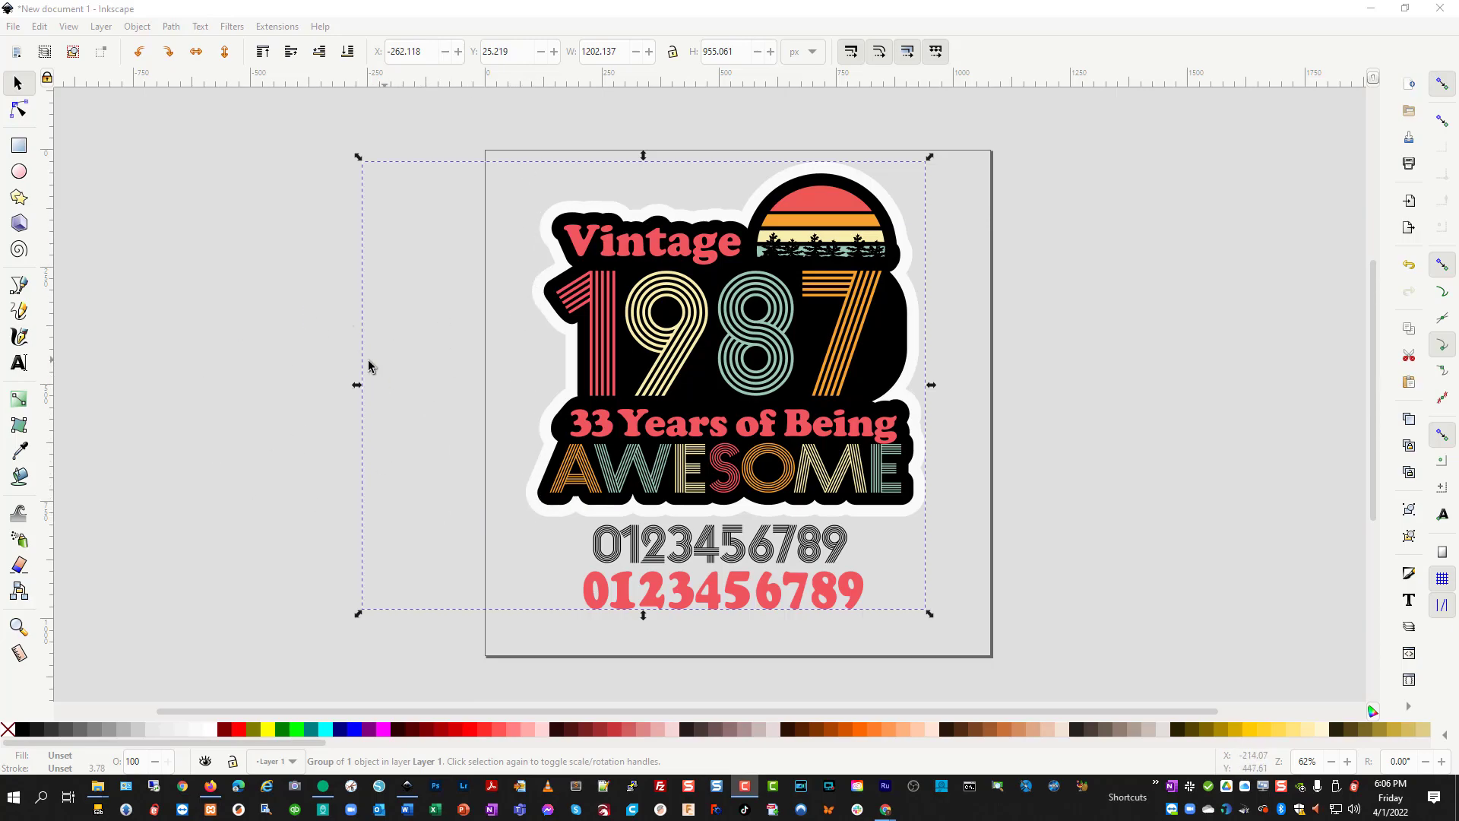
# - Ungroup the Vintage 1987 design with Ctrl+Shift+G, then select the empty area left of the page
pyautogui.click(730, 372)
pyautogui.click(730, 372)
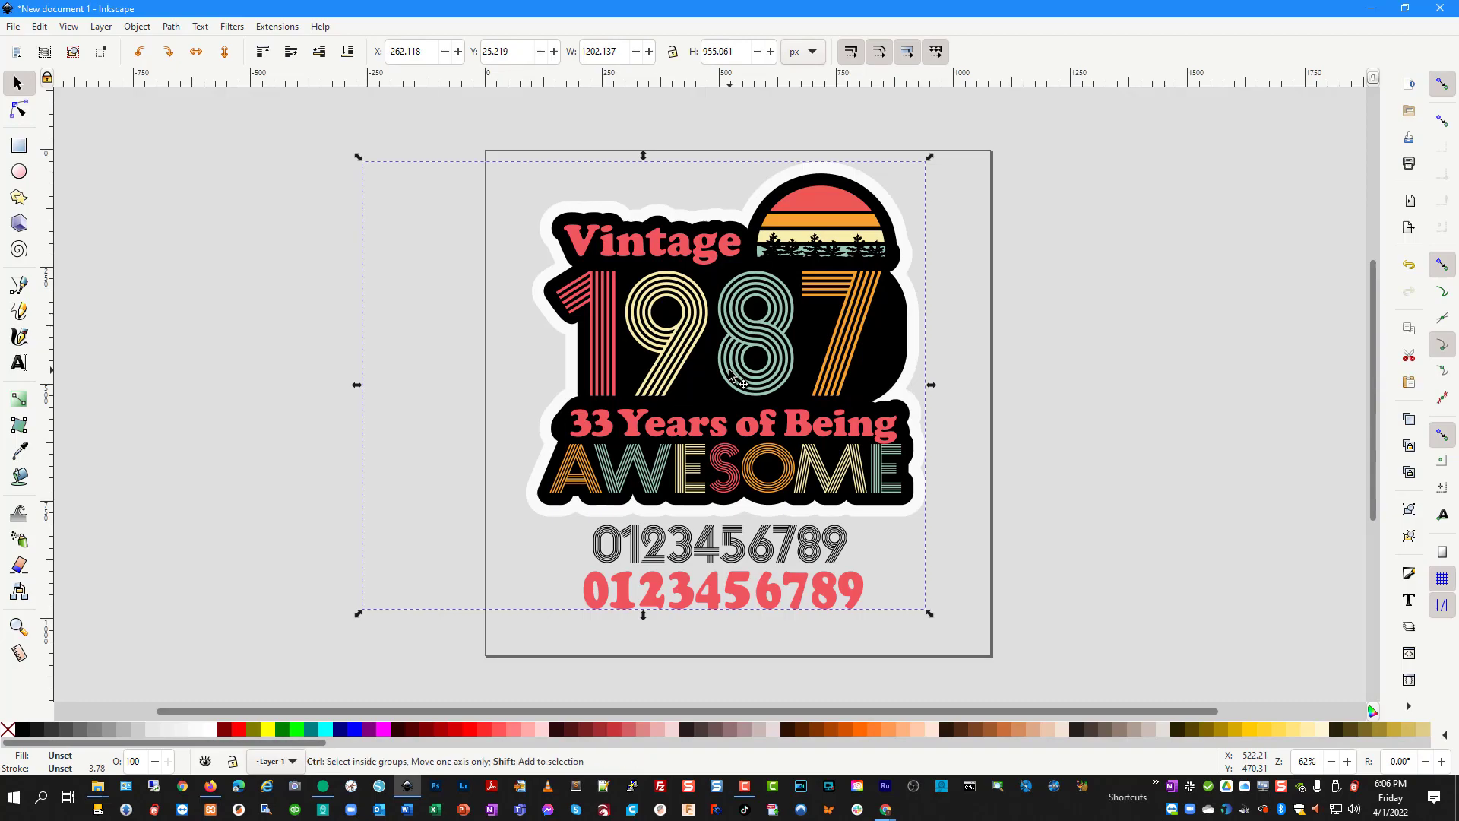
pyautogui.hotkey('ctrl', 'shift', 'g')
pyautogui.hotkey('ctrl', 'shift', 'g')
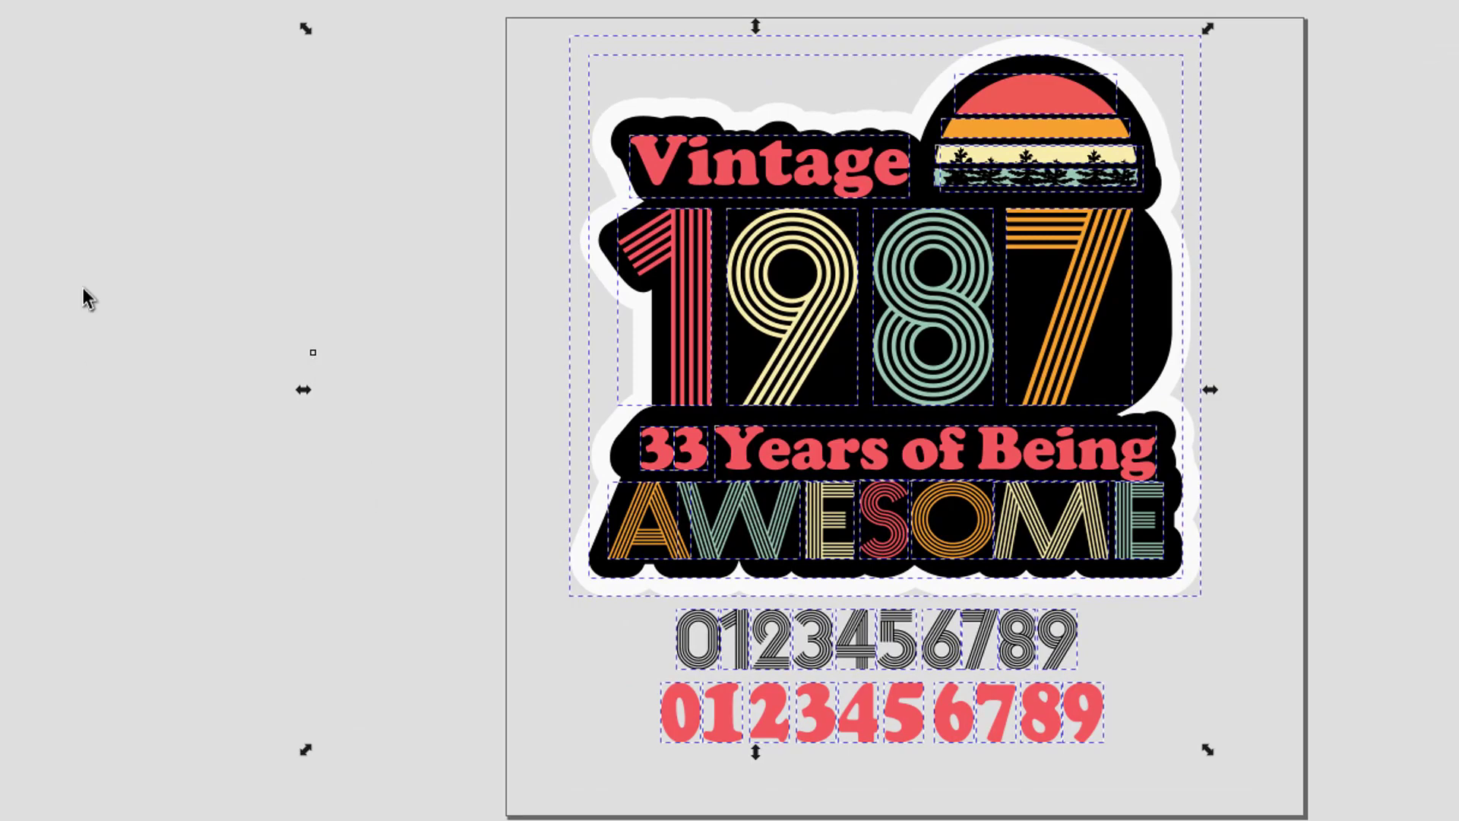
pyautogui.press('Escape')
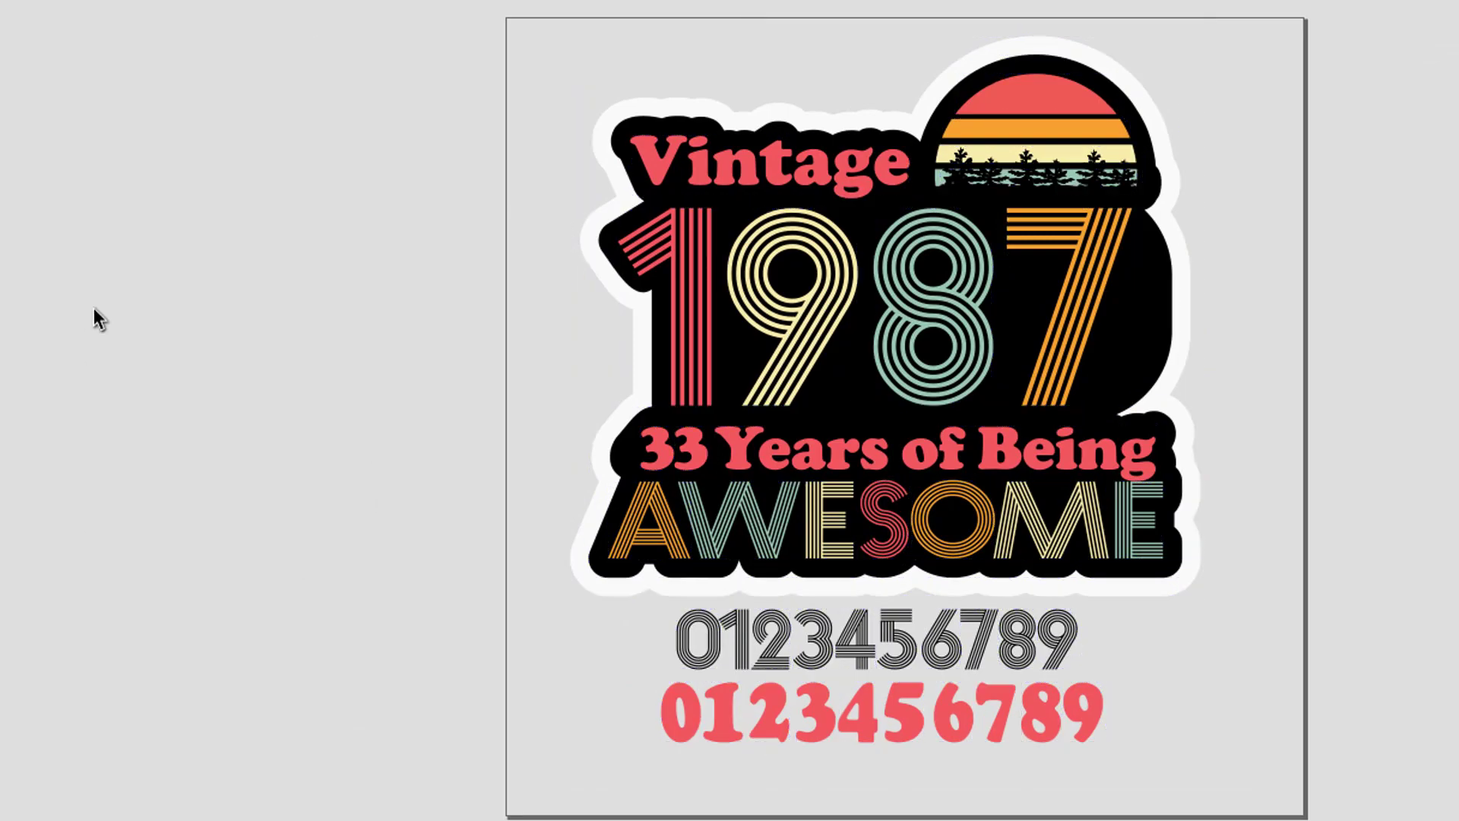
pyautogui.moveTo(135, 285); pyautogui.dragTo(460, 585)
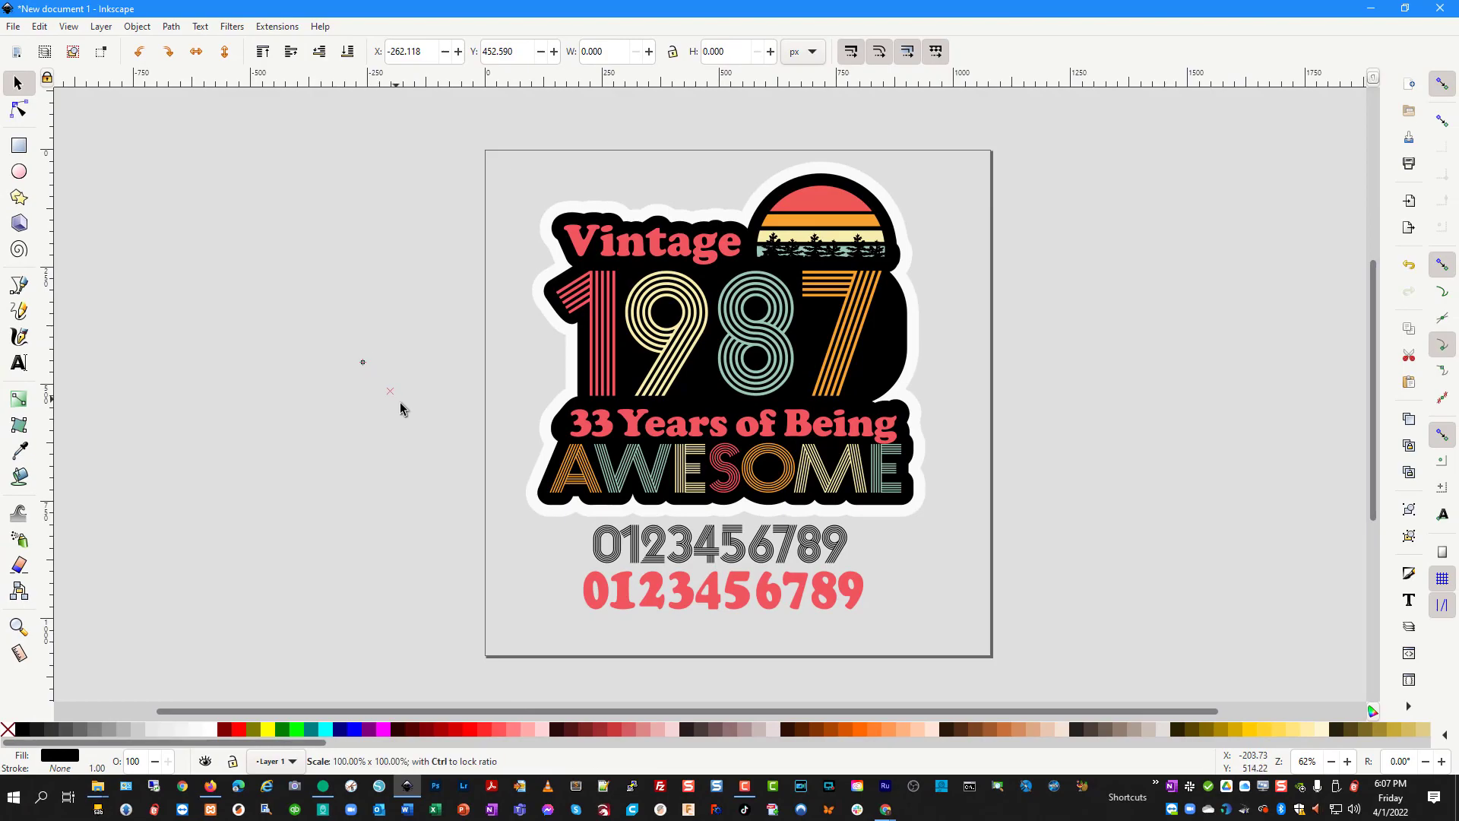
# - Check the small empty text object off the page, then select all 42 design paths
pyautogui.moveTo(268, 280); pyautogui.dragTo(438, 459)
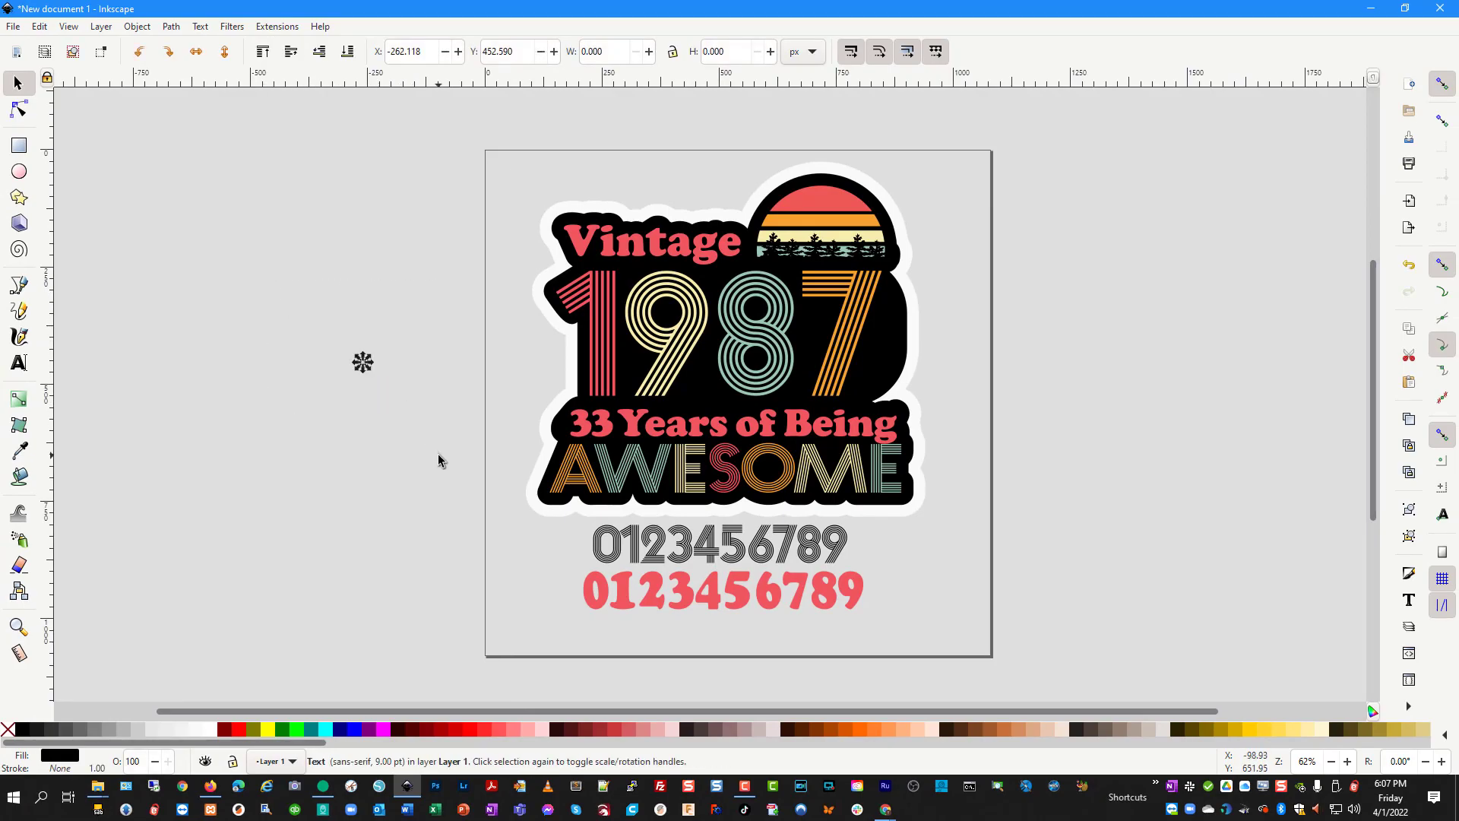
pyautogui.click(439, 458)
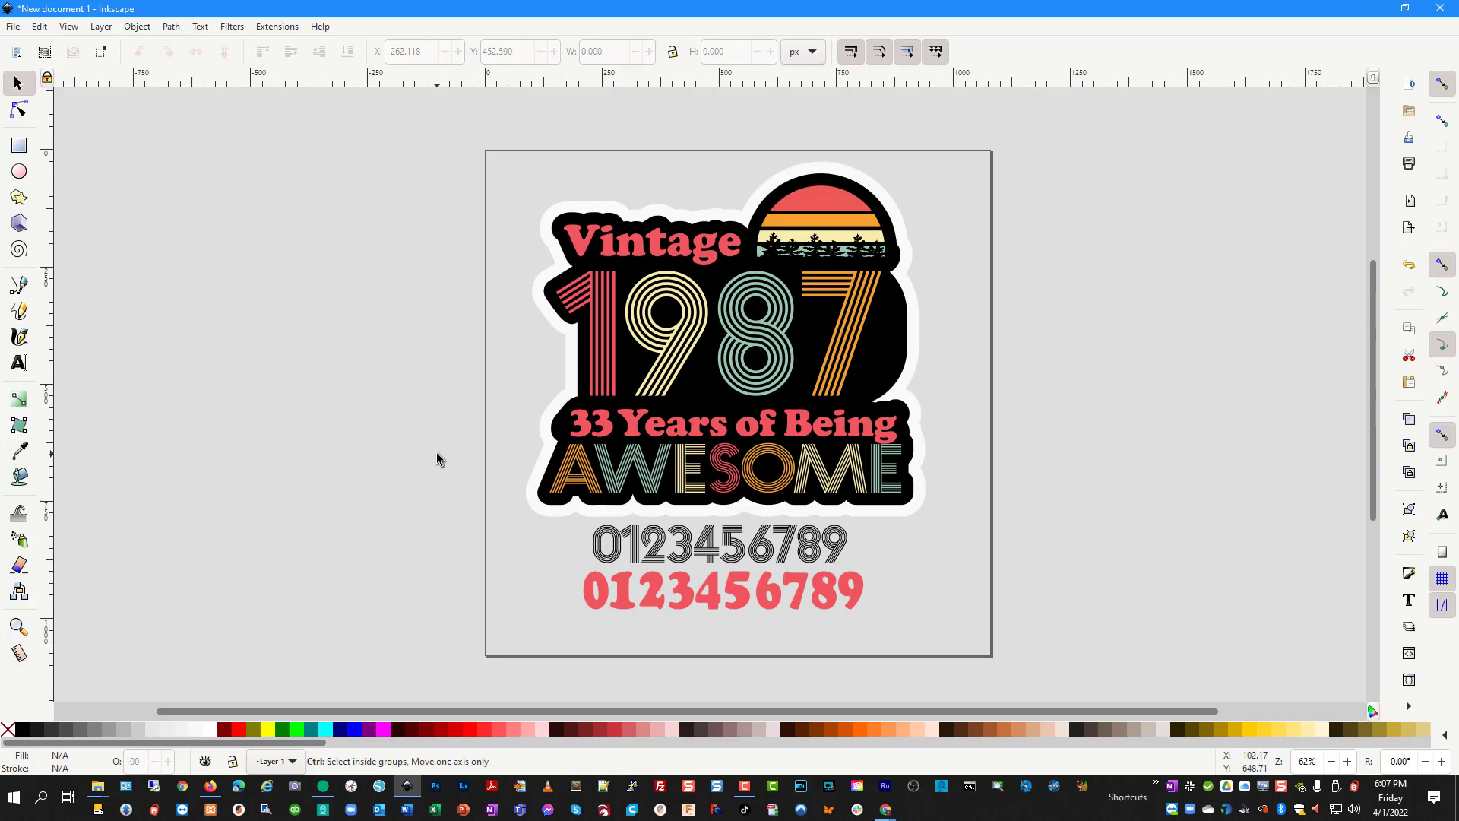
pyautogui.hotkey('ctrl', 'a')
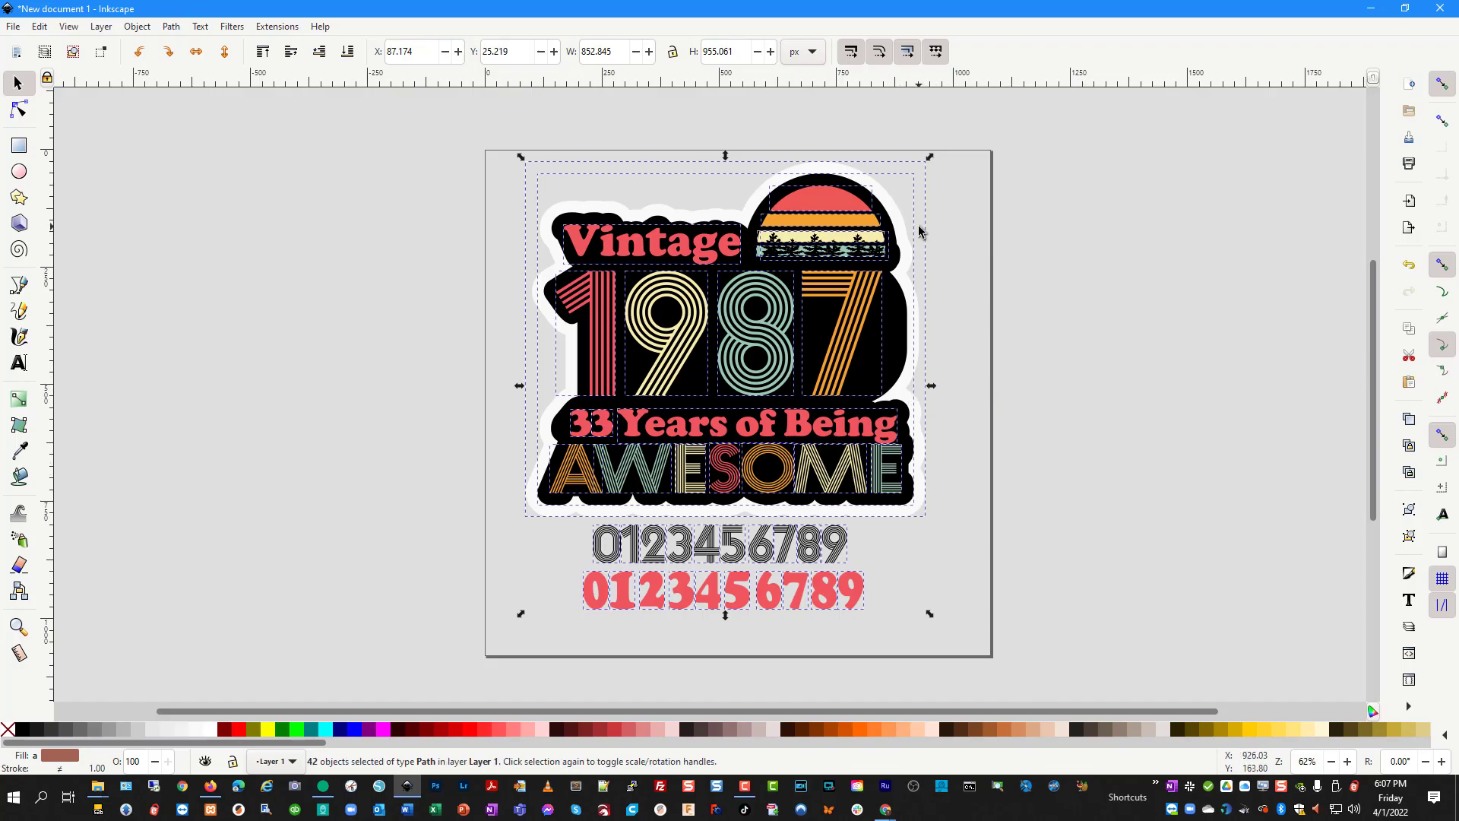
# - Zoom in on the sunset and raise the cream tree band above the orange stripe
pyautogui.scroll(3, 949, 236)
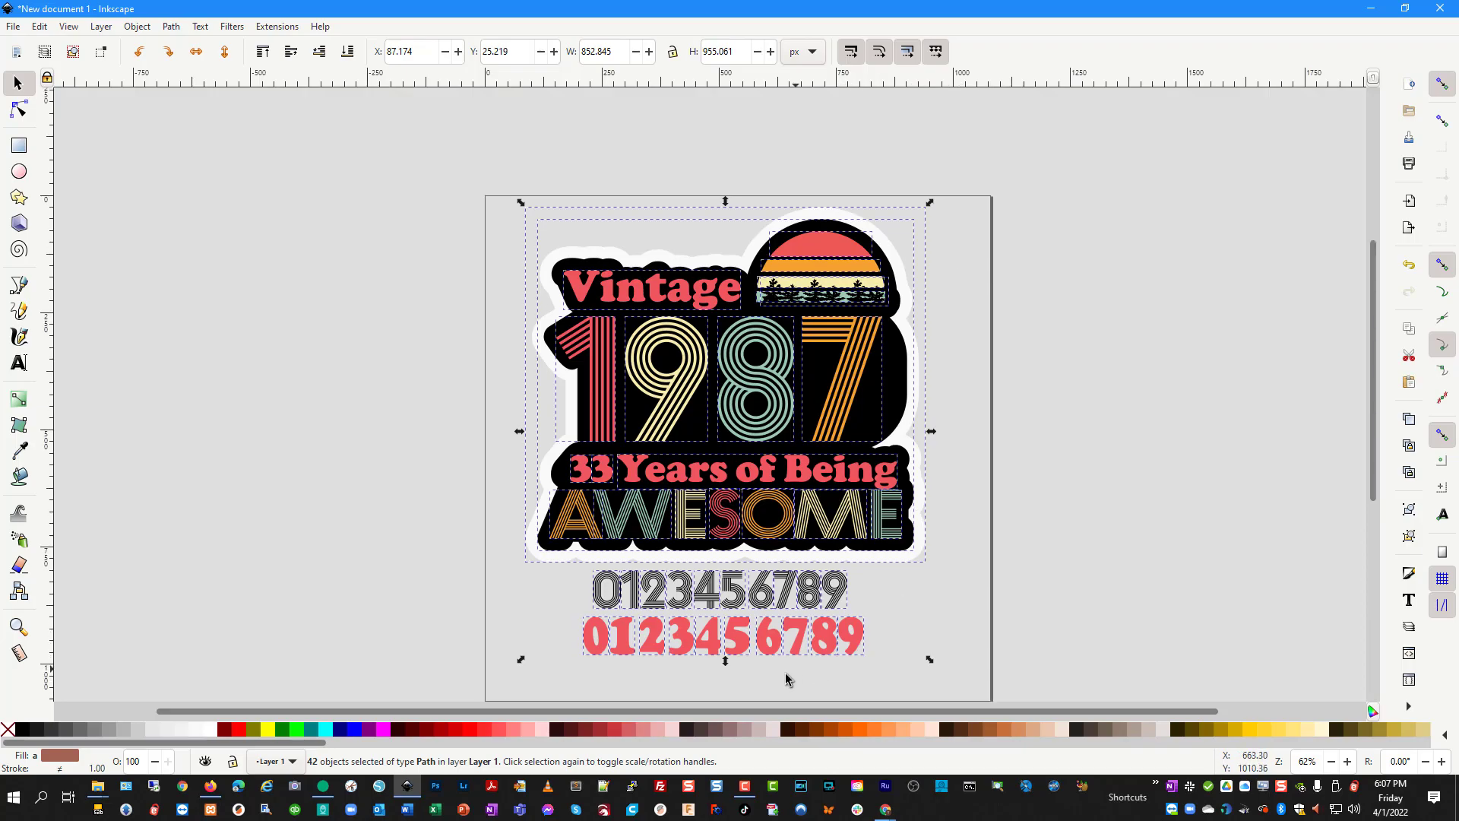
pyautogui.moveTo(733, 709); pyautogui.dragTo(900, 722)
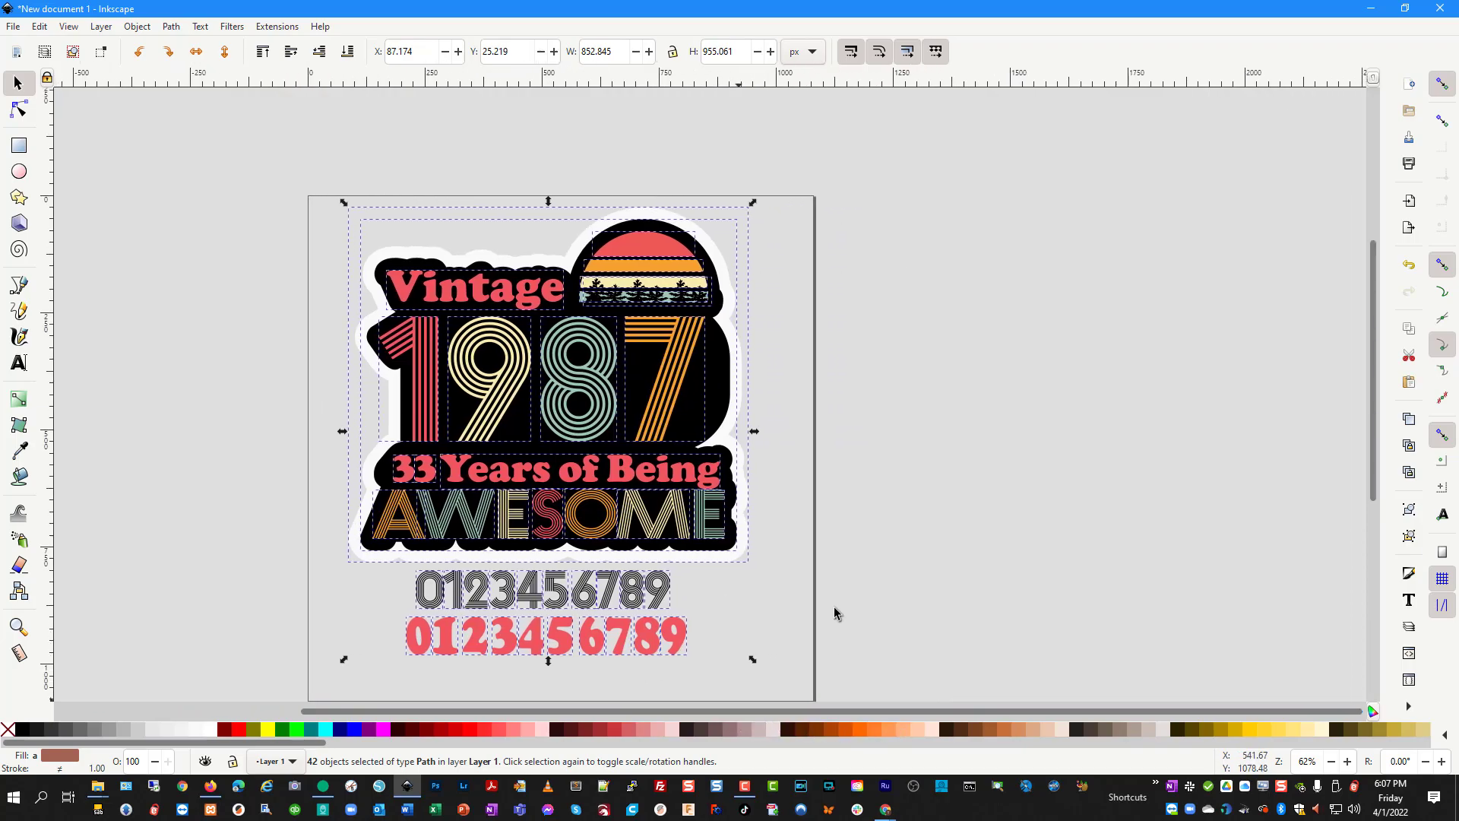
pyautogui.scroll(3, 651, 272)
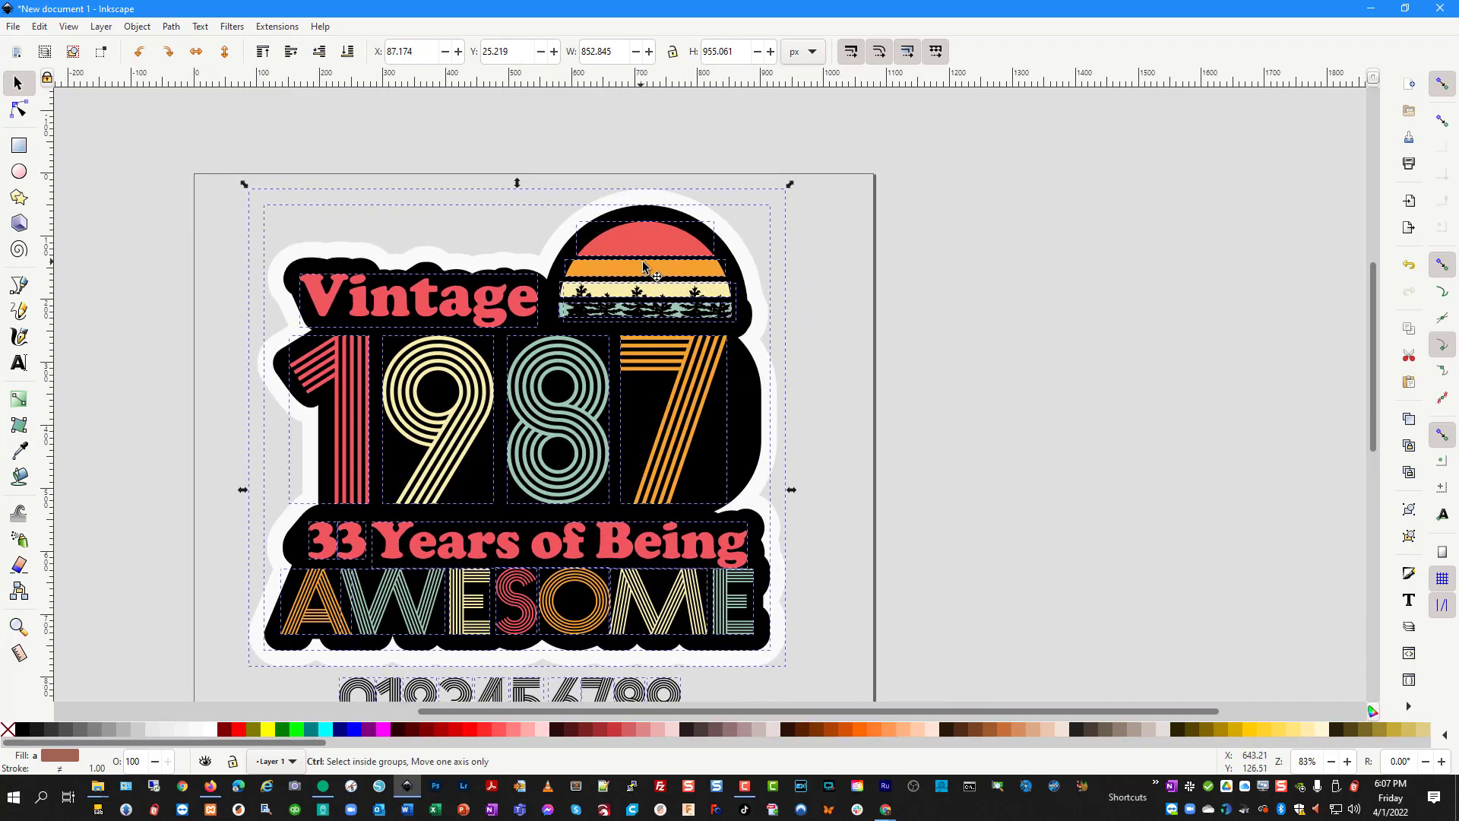
pyautogui.scroll(1, 643, 262)
pyautogui.click(1047, 340)
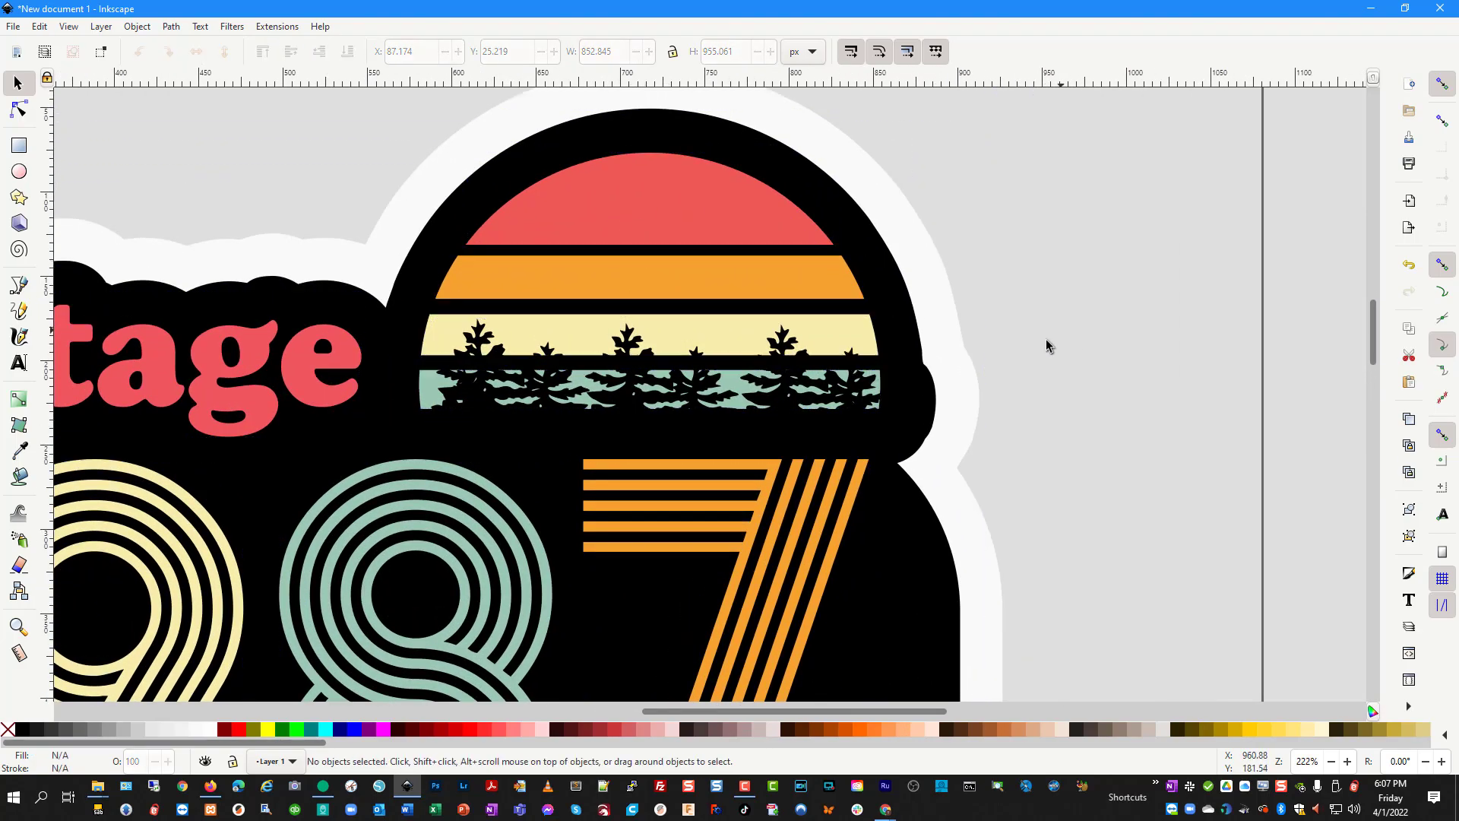
pyautogui.click(740, 339)
pyautogui.moveTo(717, 339); pyautogui.dragTo(930, 276)
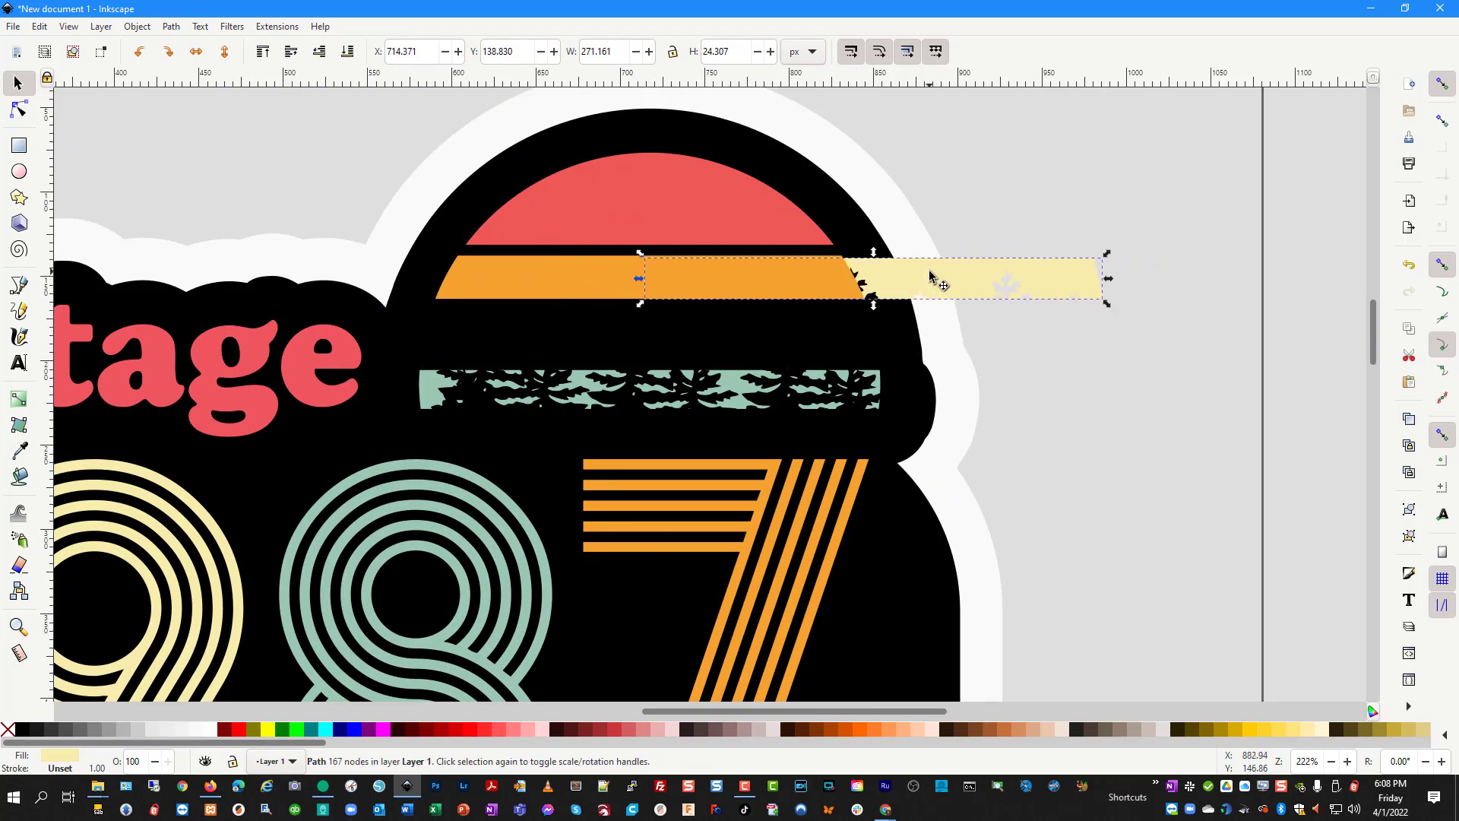
pyautogui.click(141, 30)
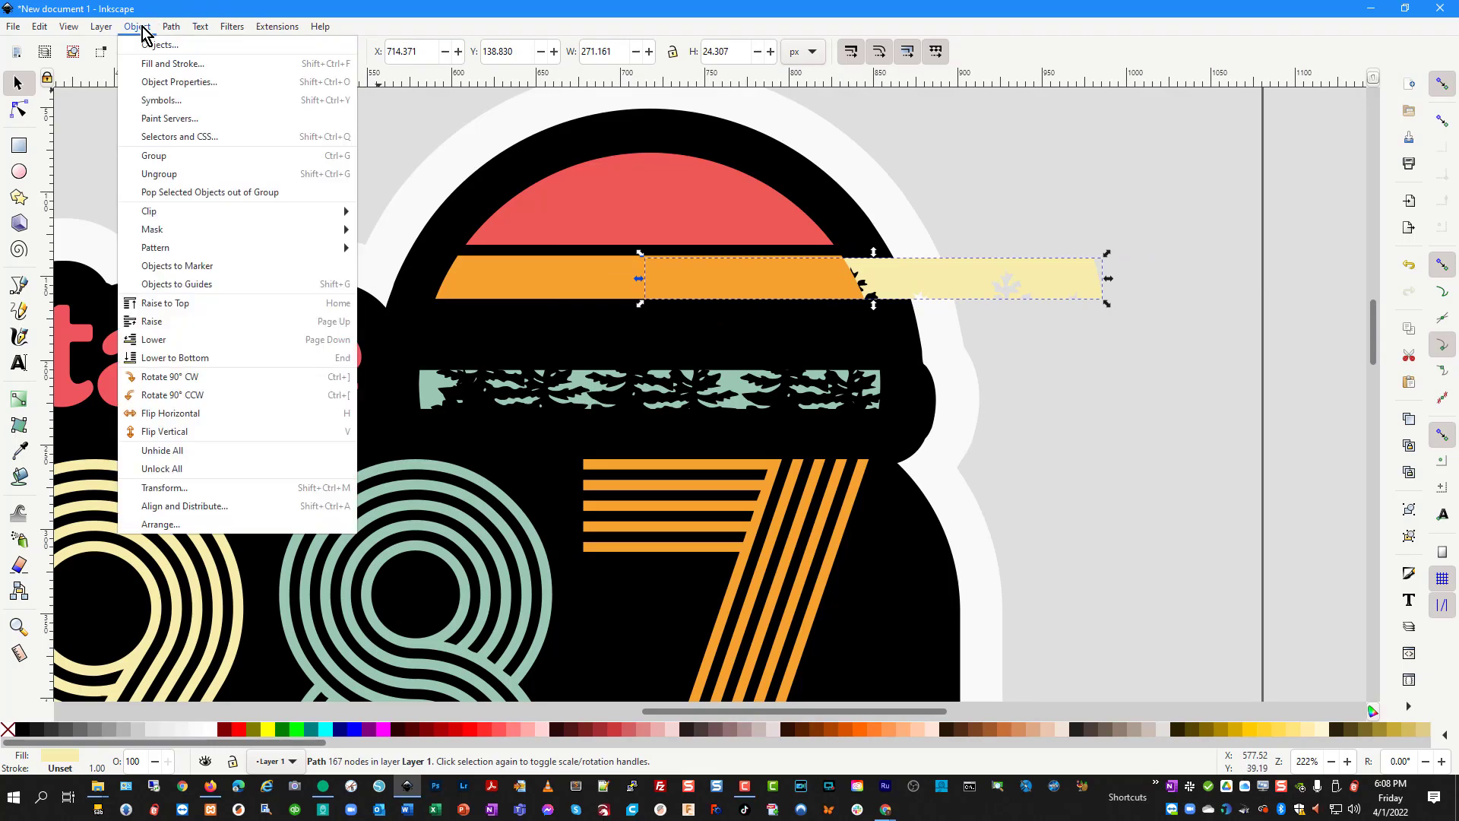
pyautogui.click(211, 301)
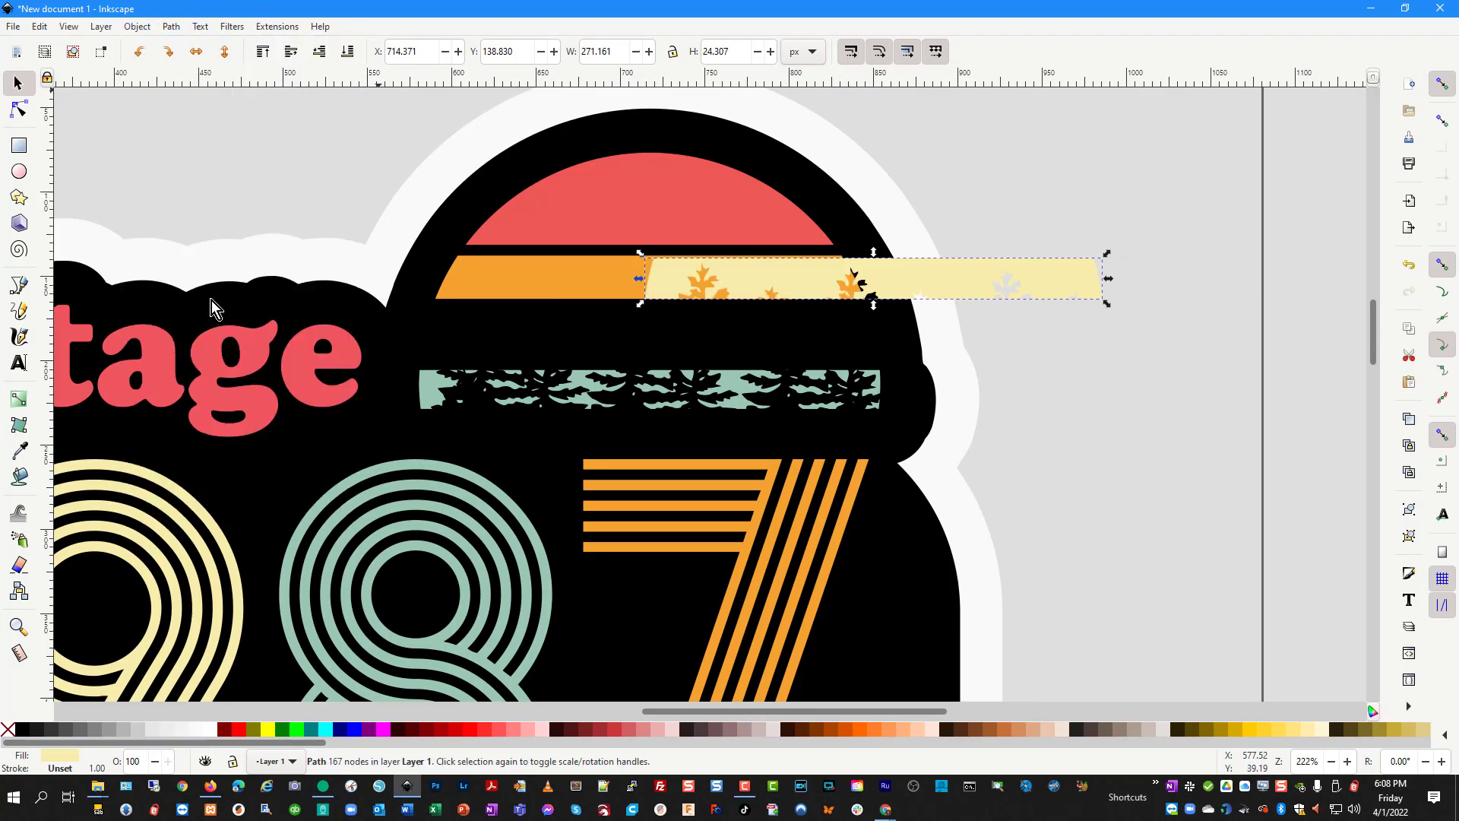
pyautogui.moveTo(943, 285); pyautogui.dragTo(718, 335)
pyautogui.click(1009, 342)
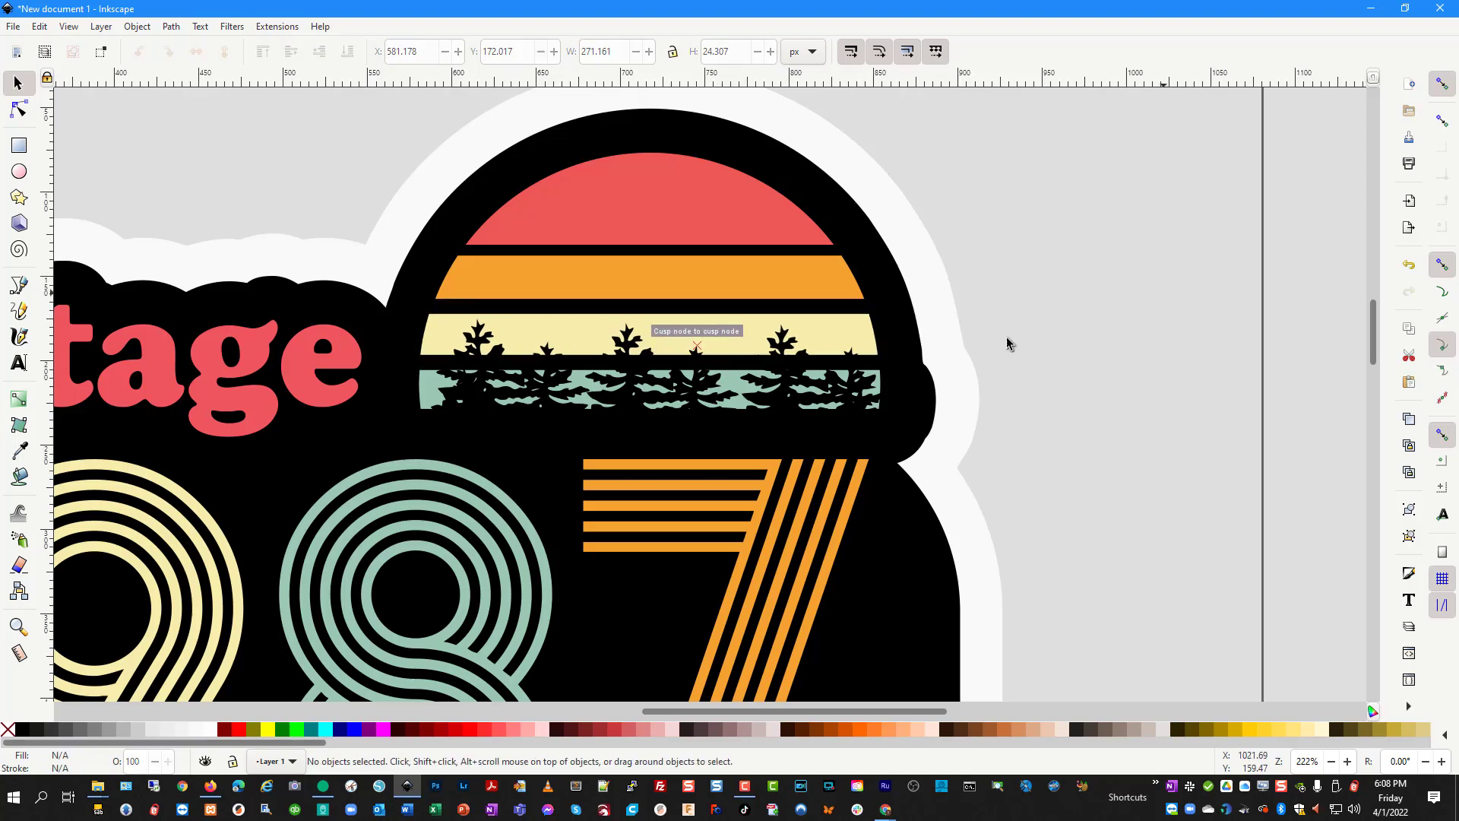
# - Pull the black trees off the mint band and raise the mint band to the top
pyautogui.click(781, 402)
pyautogui.moveTo(791, 404); pyautogui.dragTo(1144, 491)
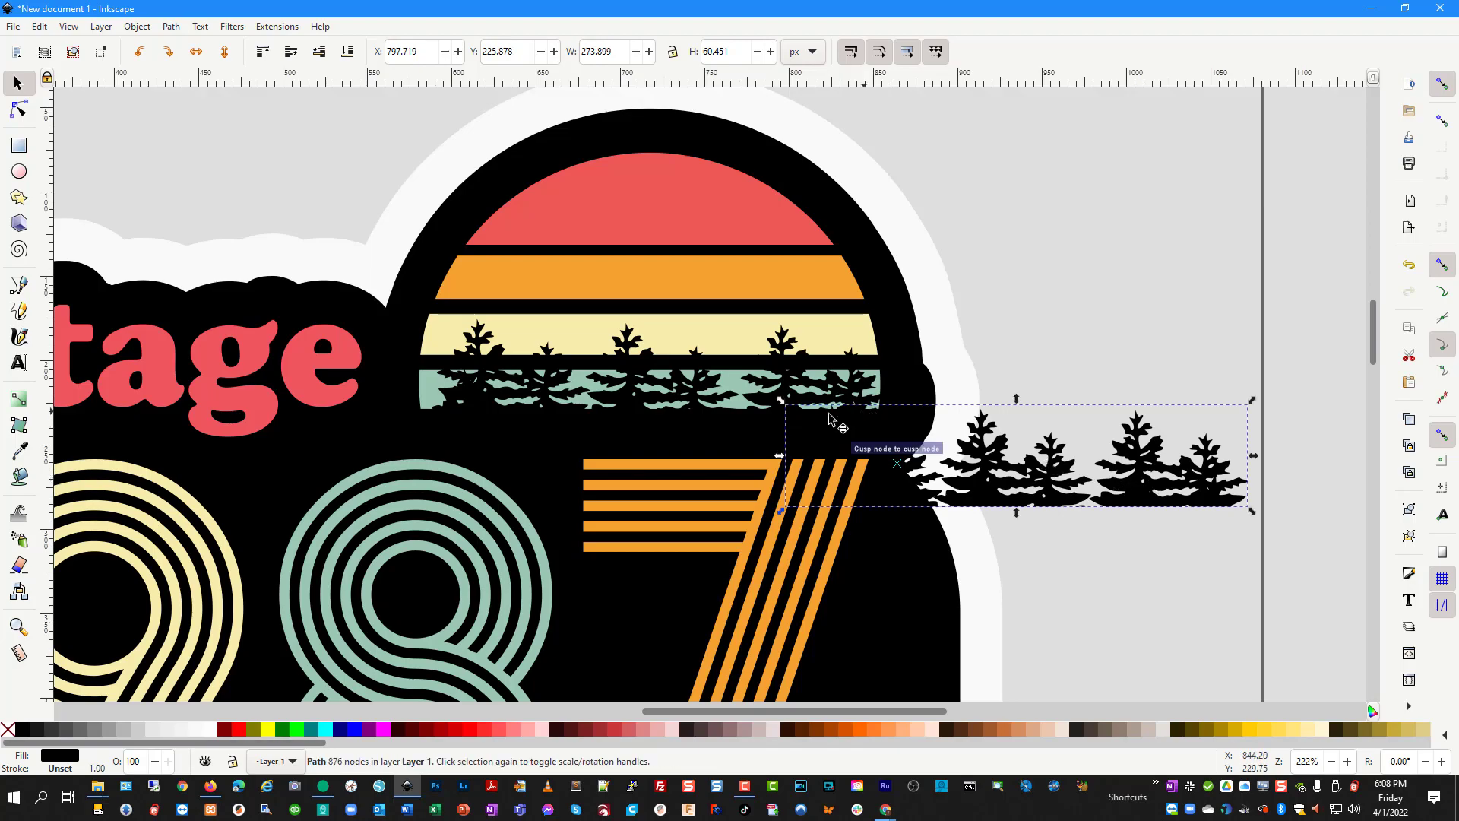
pyautogui.moveTo(742, 416); pyautogui.dragTo(734, 385)
pyautogui.moveTo(1128, 467); pyautogui.dragTo(1172, 396)
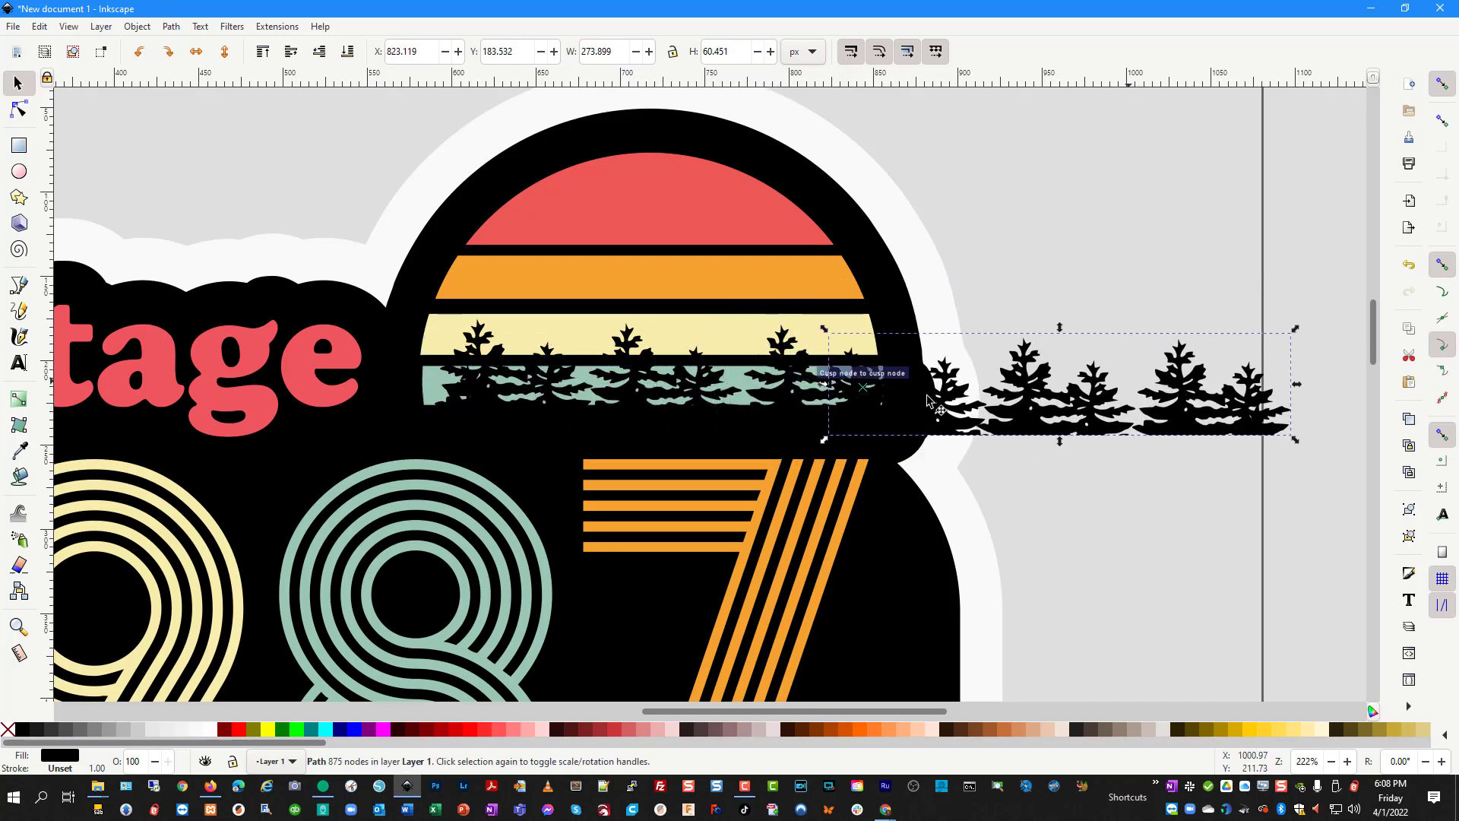
pyautogui.click(750, 387)
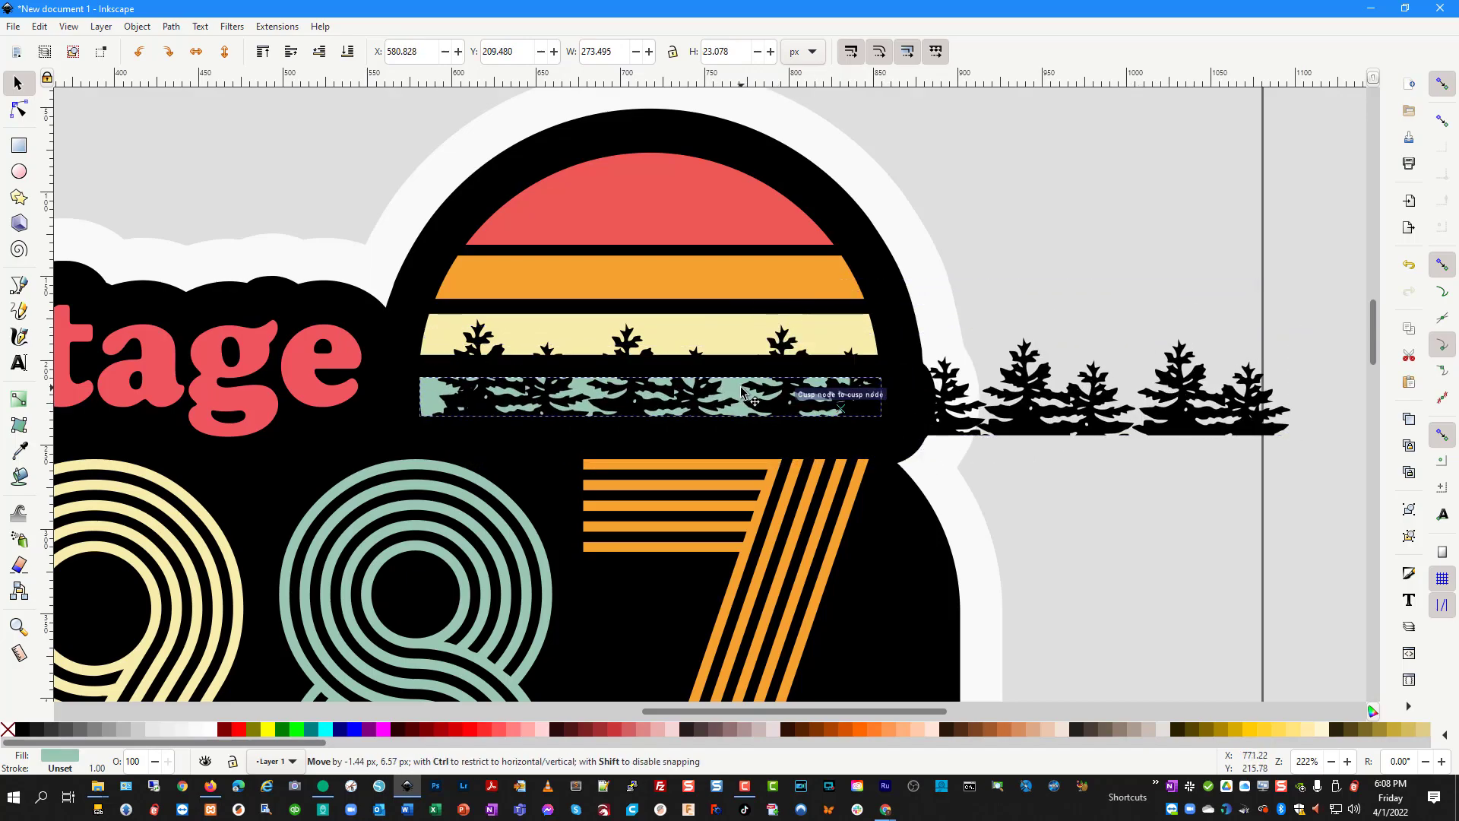
pyautogui.click(139, 27)
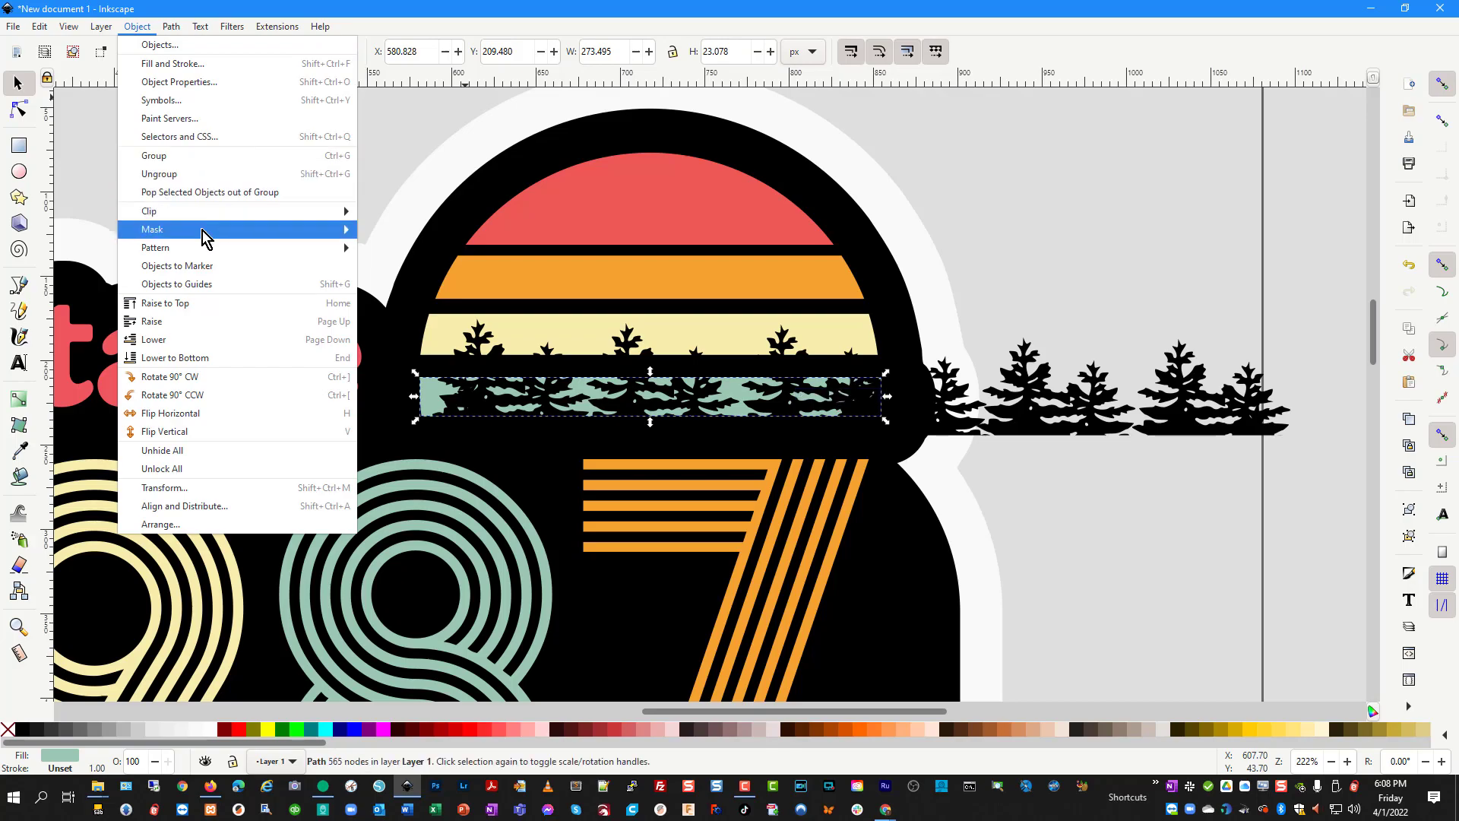
pyautogui.click(210, 302)
pyautogui.moveTo(682, 389); pyautogui.dragTo(728, 384)
pyautogui.moveTo(970, 431); pyautogui.dragTo(1097, 425)
# - Delete the stray black tree group and zoom out to see the whole page
pyautogui.press('Delete')
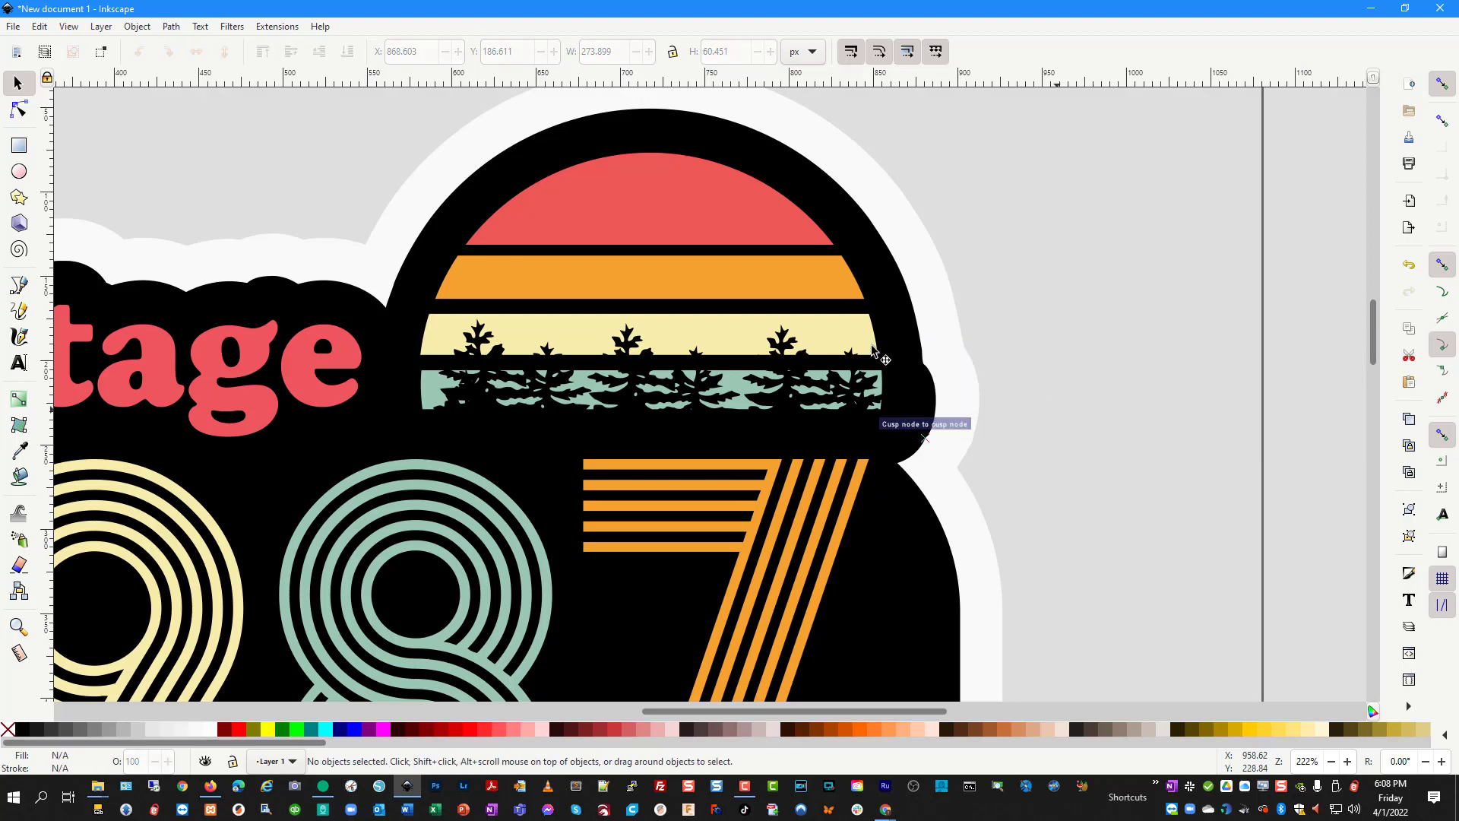
pyautogui.scroll(-3, 1042, 411)
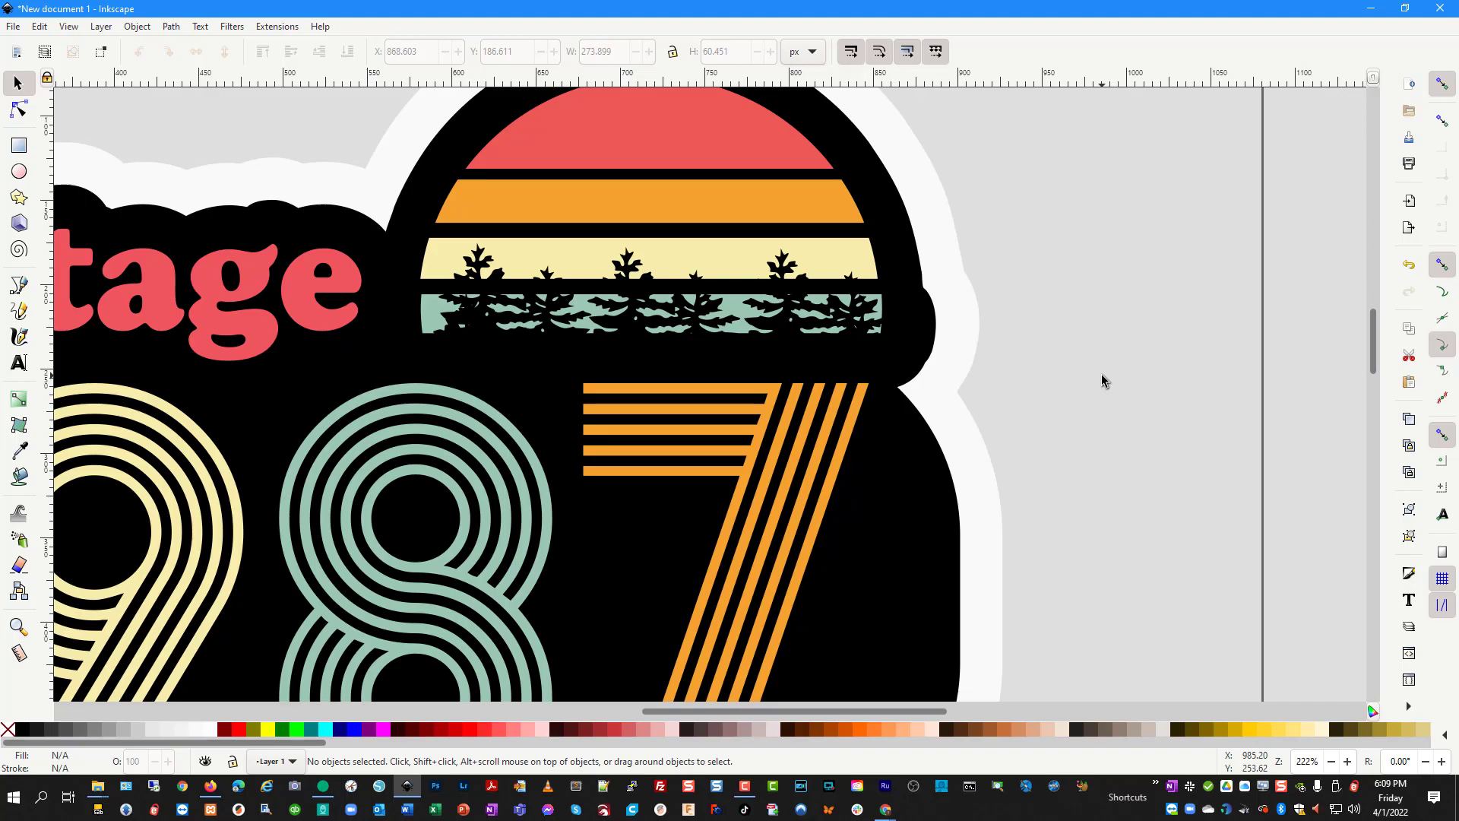
pyautogui.keyDown('ctrl'); pyautogui.scroll(-4, 1101, 374); pyautogui.keyUp('ctrl')
pyautogui.scroll(-2, 962, 425)
pyautogui.scroll(1, 962, 425)
pyautogui.scroll(-2, 947, 484)
# - Move the Downloads folder window aside and nudge the first 3 of '33' slightly left
pyautogui.click(97, 785)
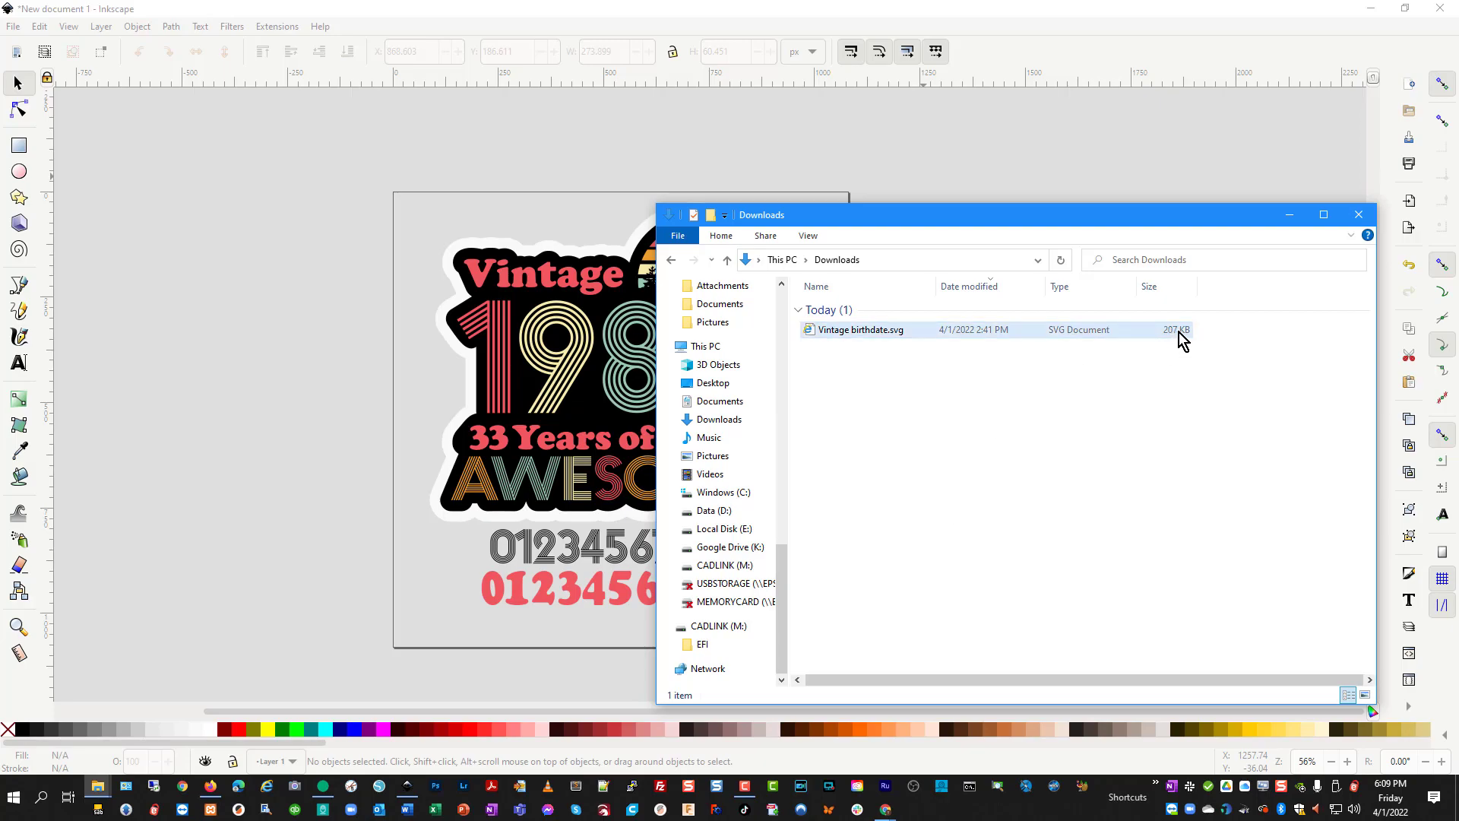
pyautogui.moveTo(882, 212); pyautogui.dragTo(1044, 193)
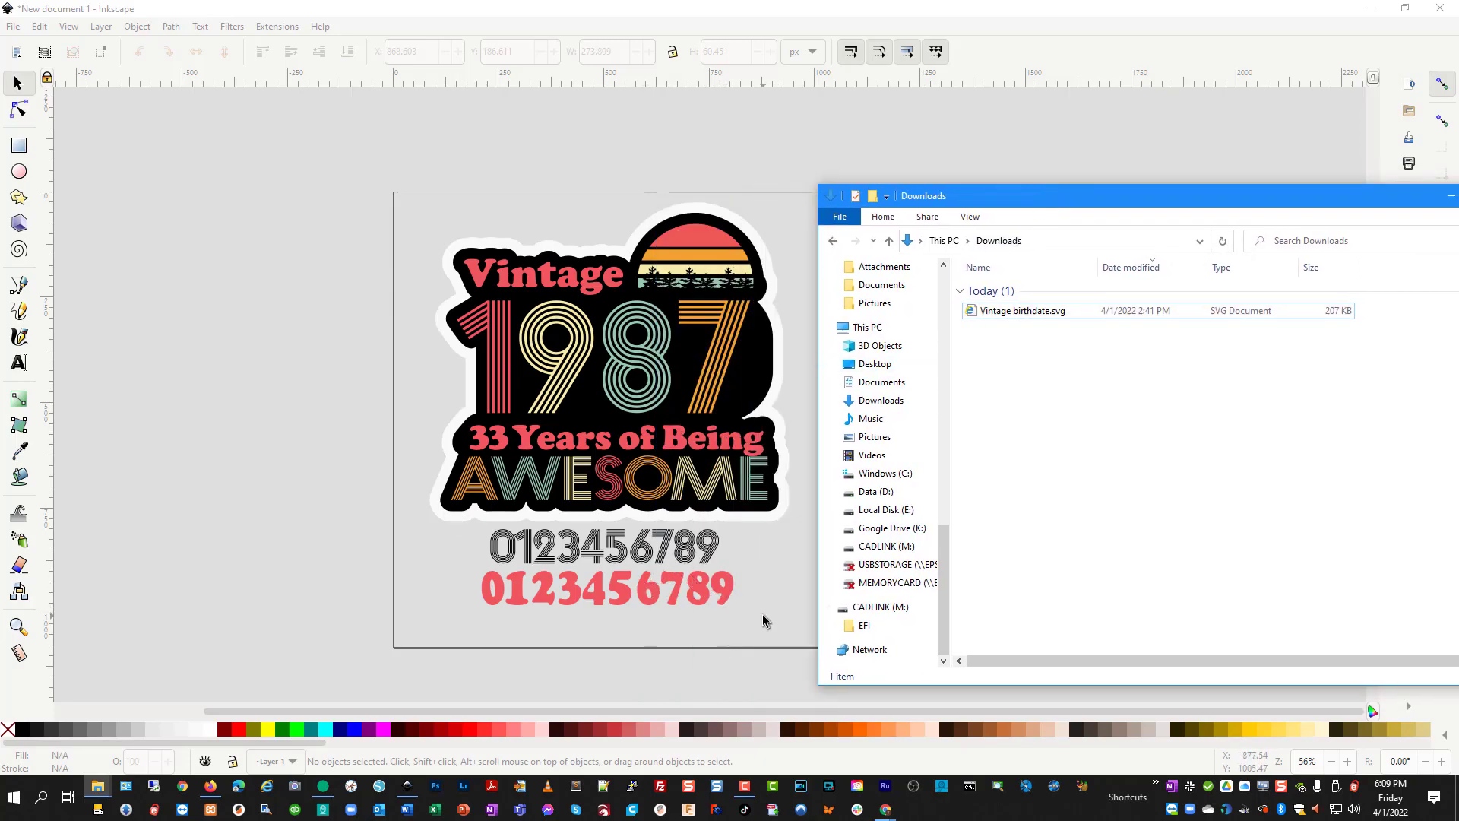
pyautogui.click(483, 447)
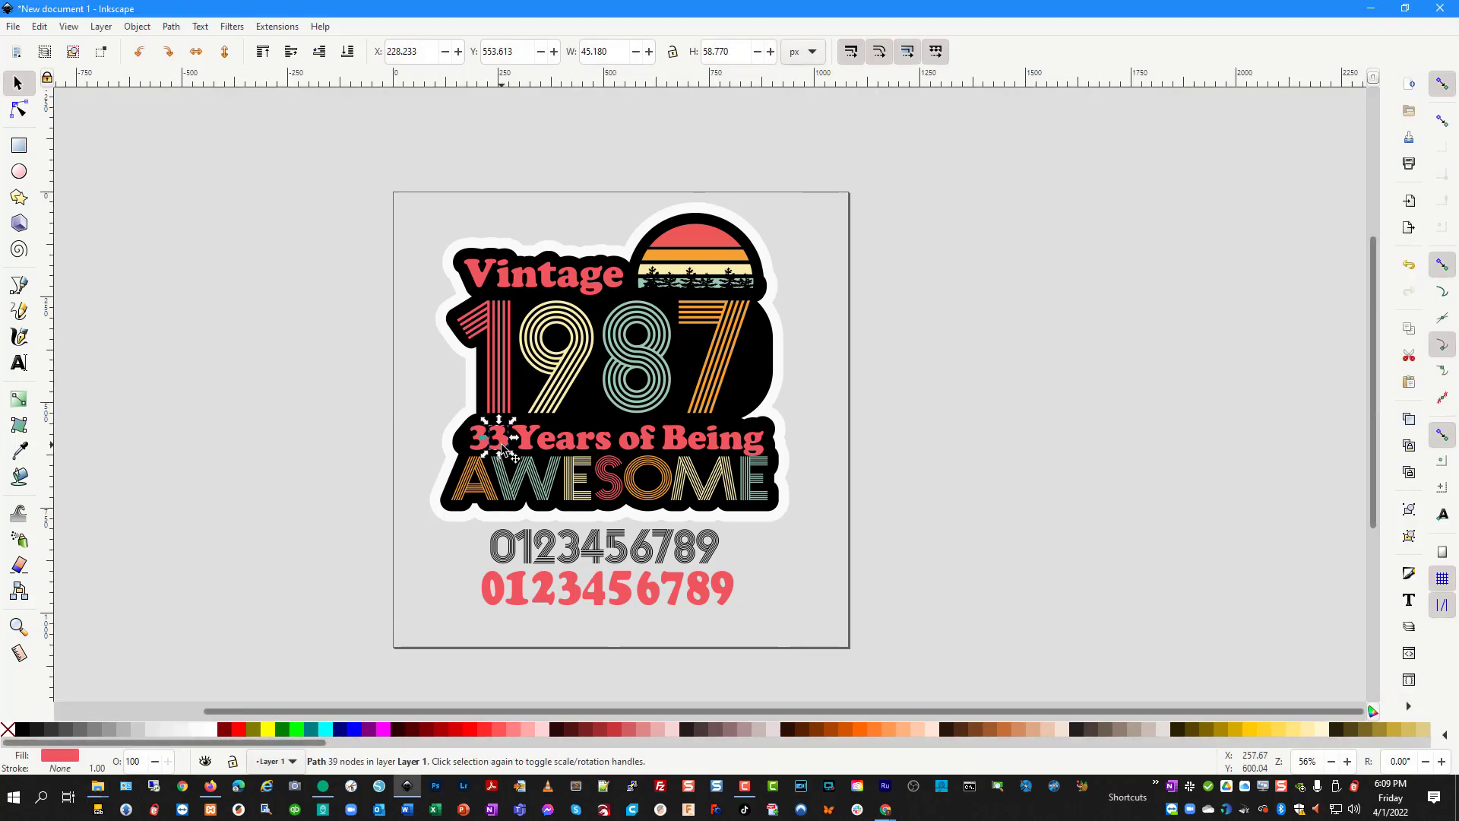
pyautogui.press('Tab')
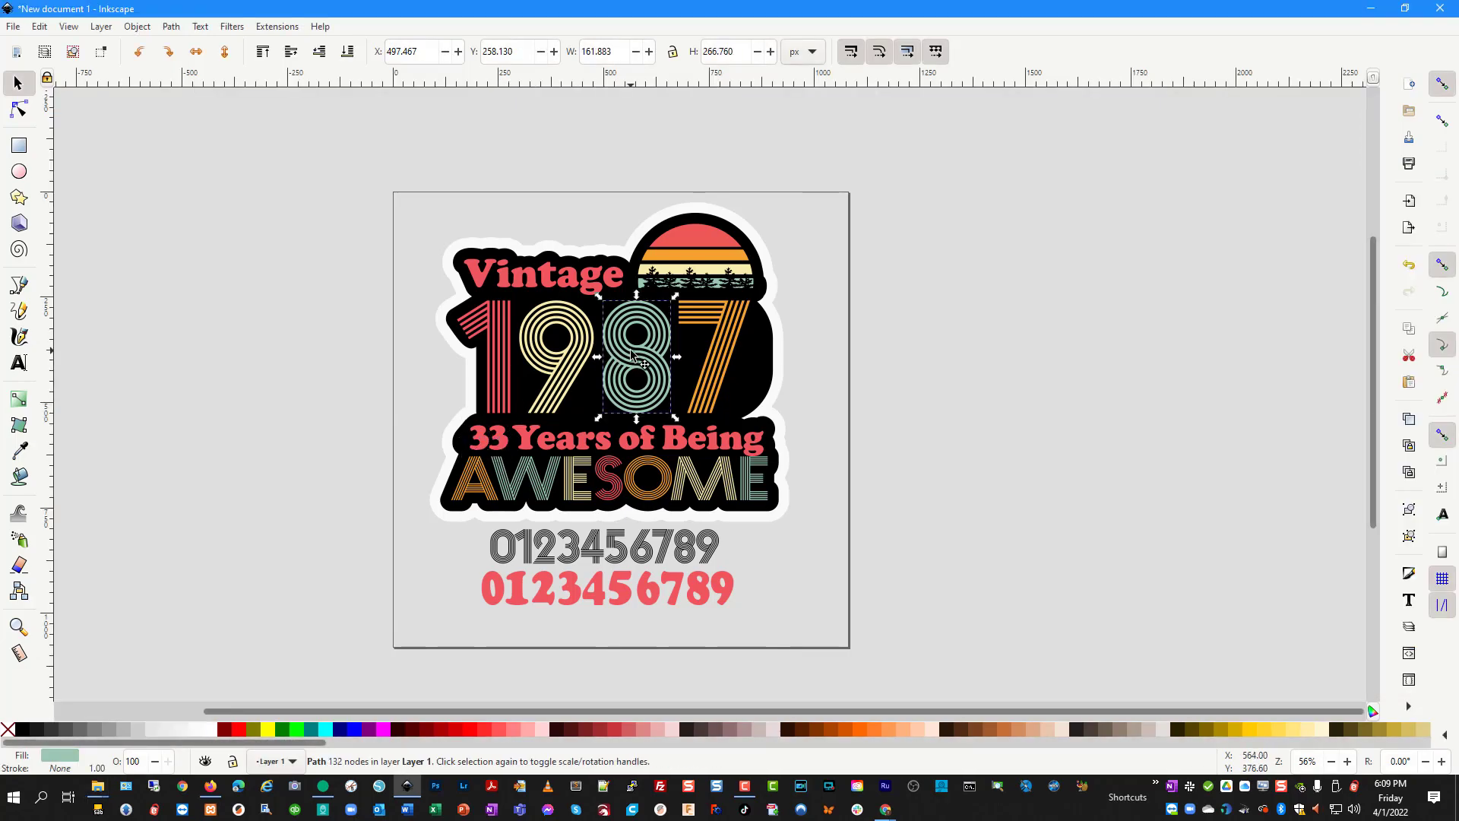
pyautogui.click(490, 444)
pyautogui.moveTo(480, 444); pyautogui.dragTo(462, 445)
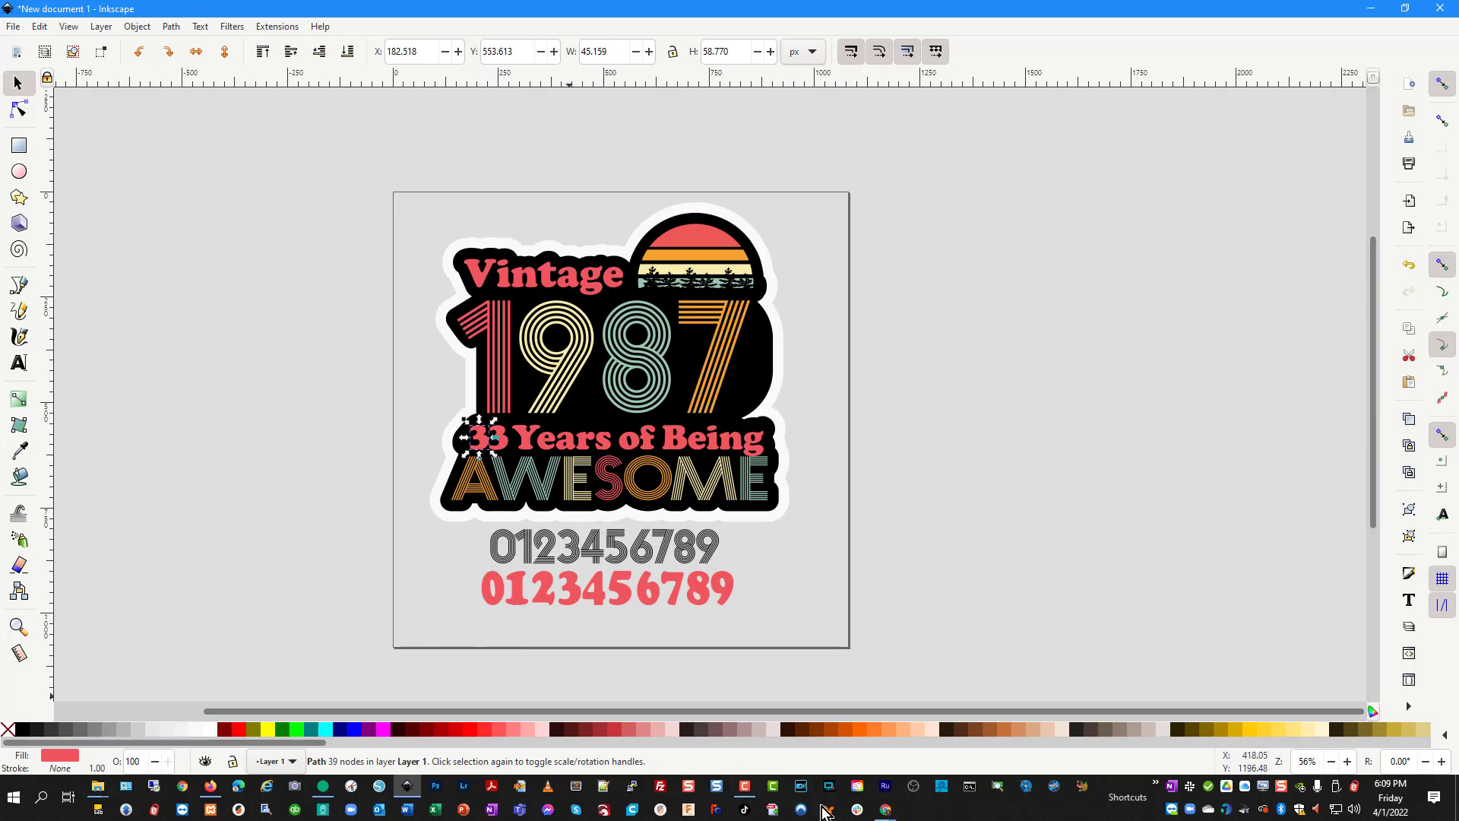
pyautogui.click(99, 788)
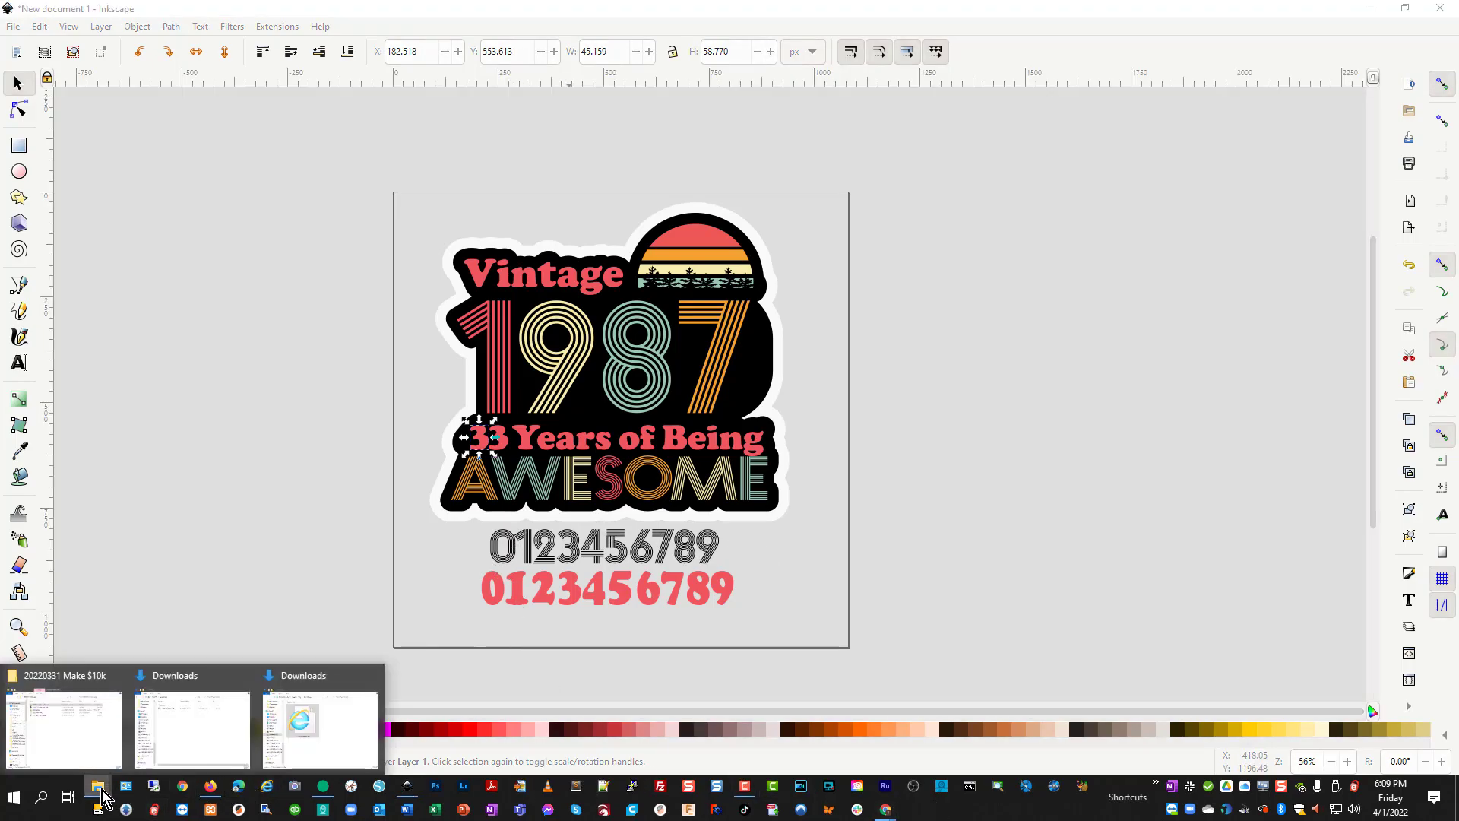
pyautogui.click(277, 751)
pyautogui.click(1300, 316)
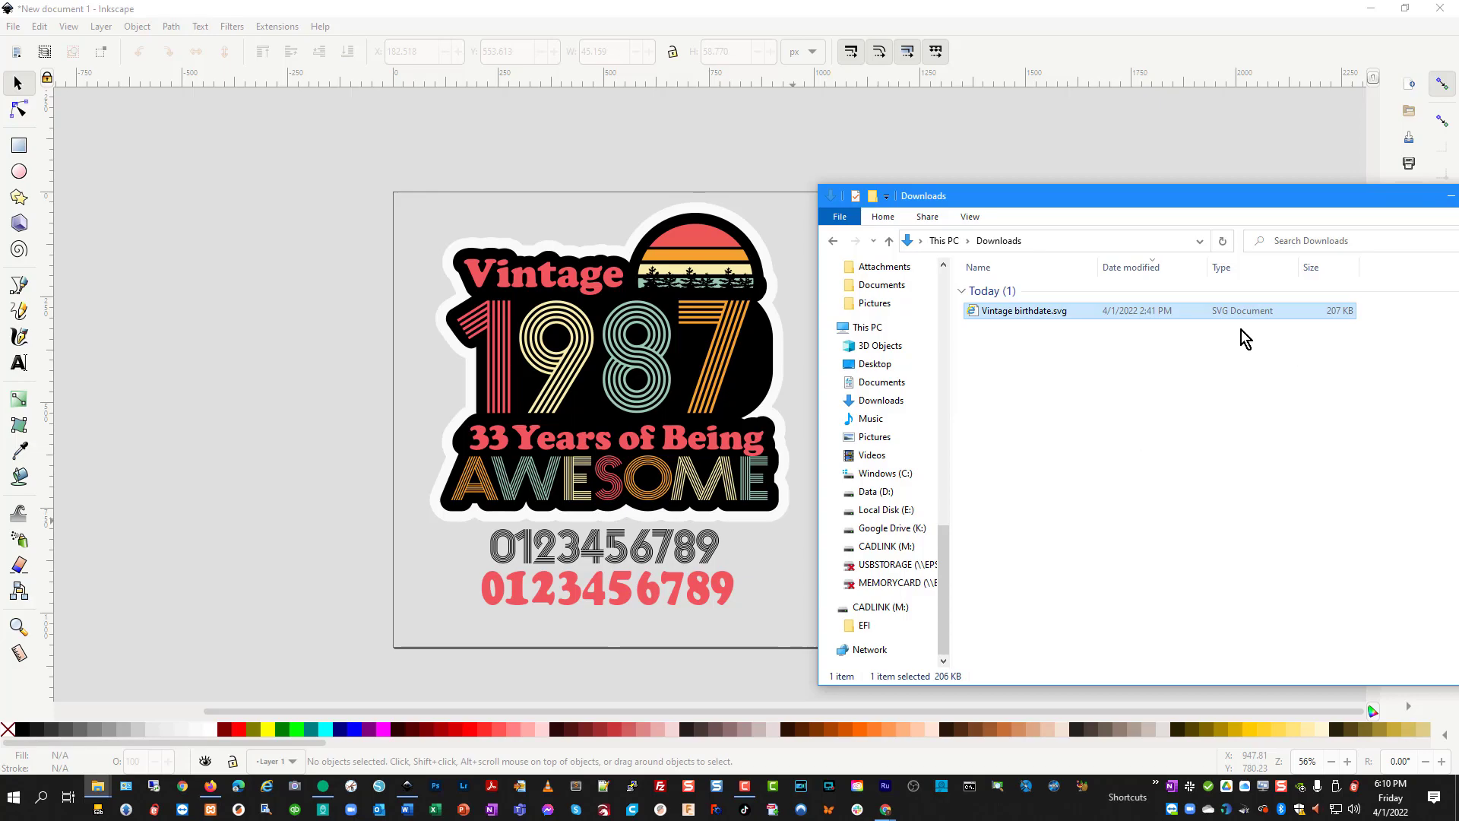
pyautogui.moveTo(1106, 196)
pyautogui.mouseDown()
pyautogui.moveTo(1080, 177)
pyautogui.moveTo(1102, 193)
pyautogui.mouseUp()
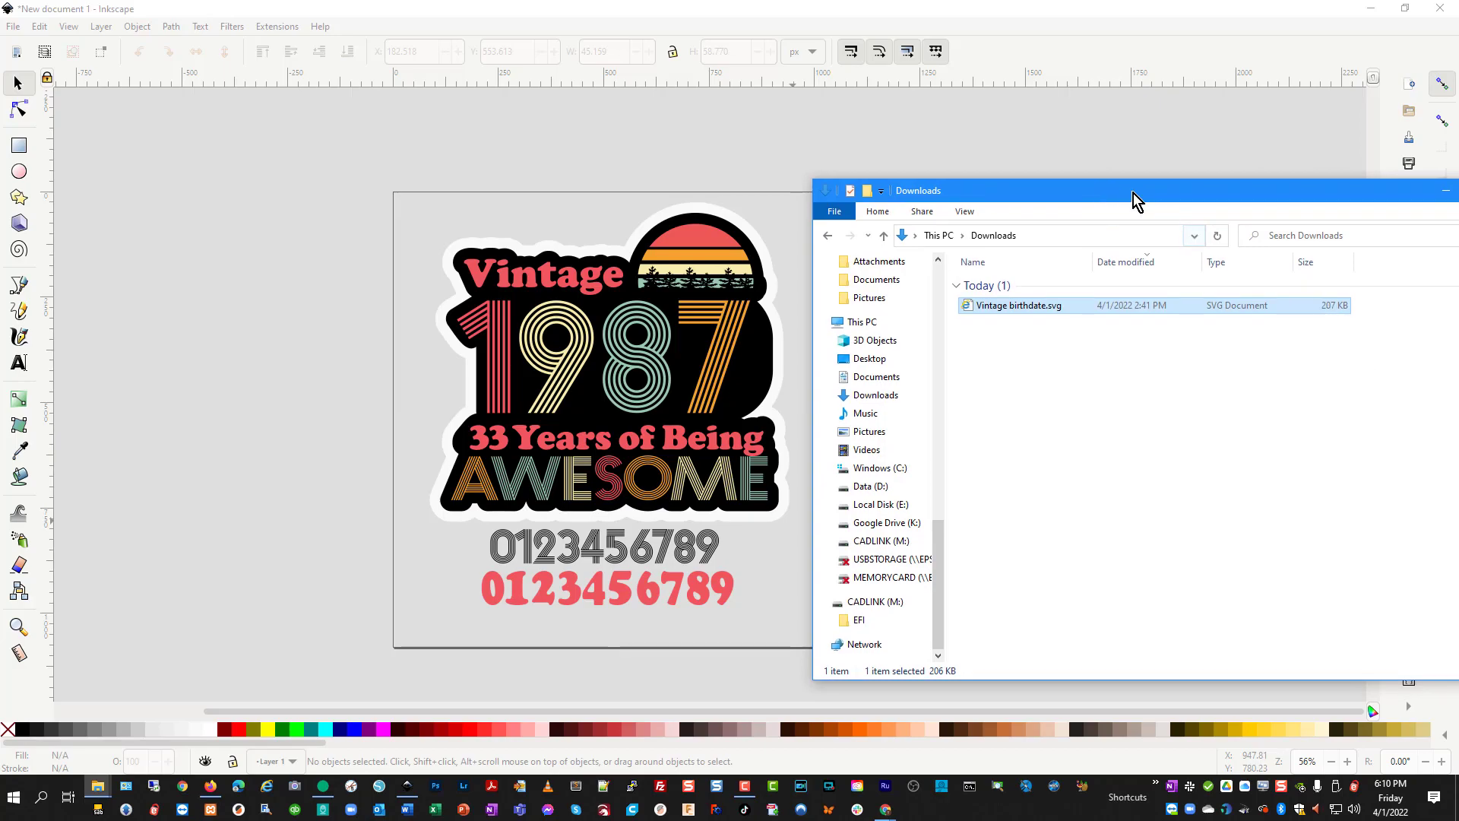
pyautogui.moveTo(1133, 193); pyautogui.dragTo(1458, 231)
pyautogui.hotkey('alt', 'Tab')
pyautogui.click(1000, 441)
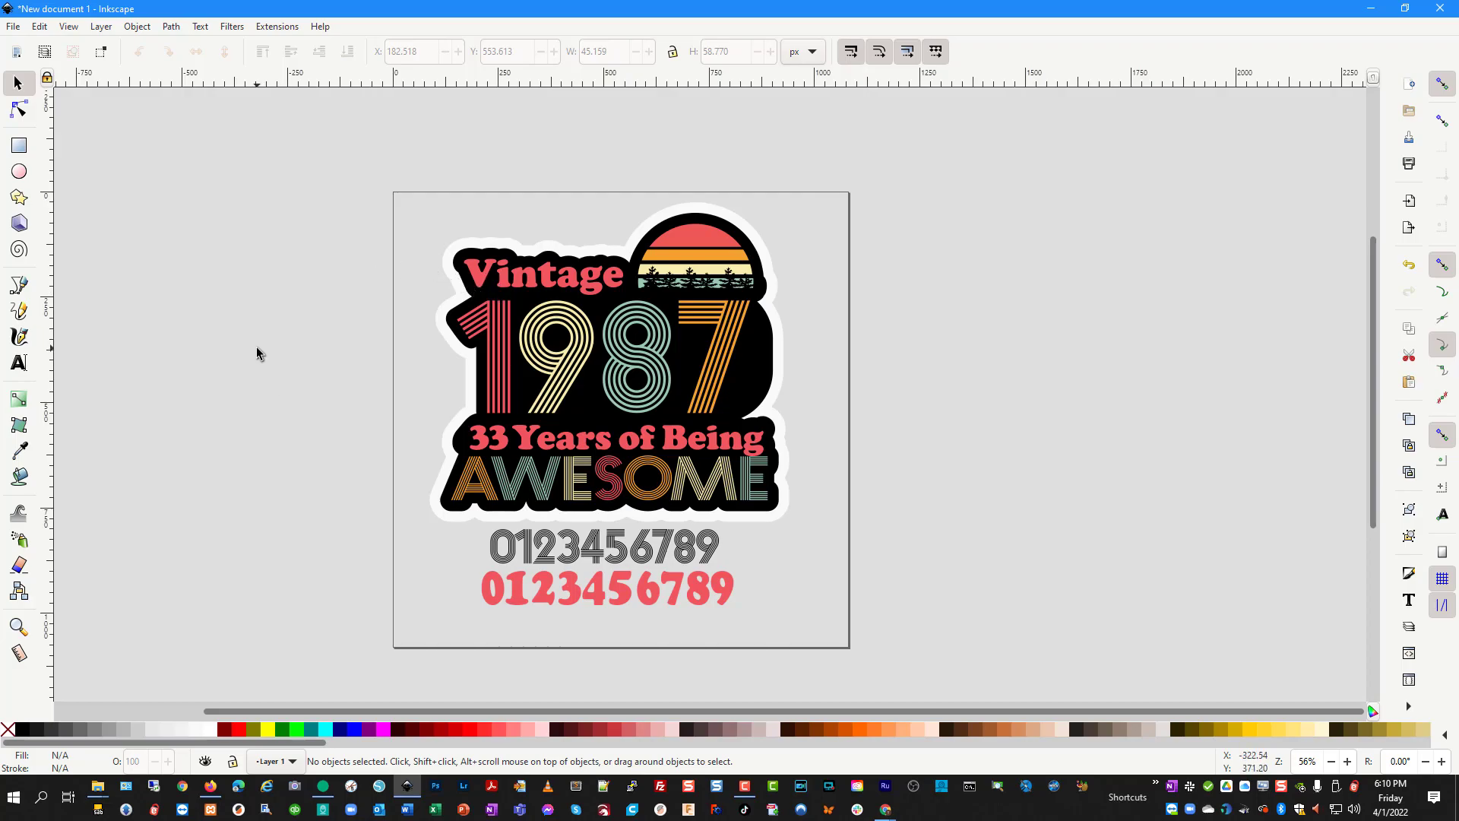
pyautogui.scroll(1, 420, 292)
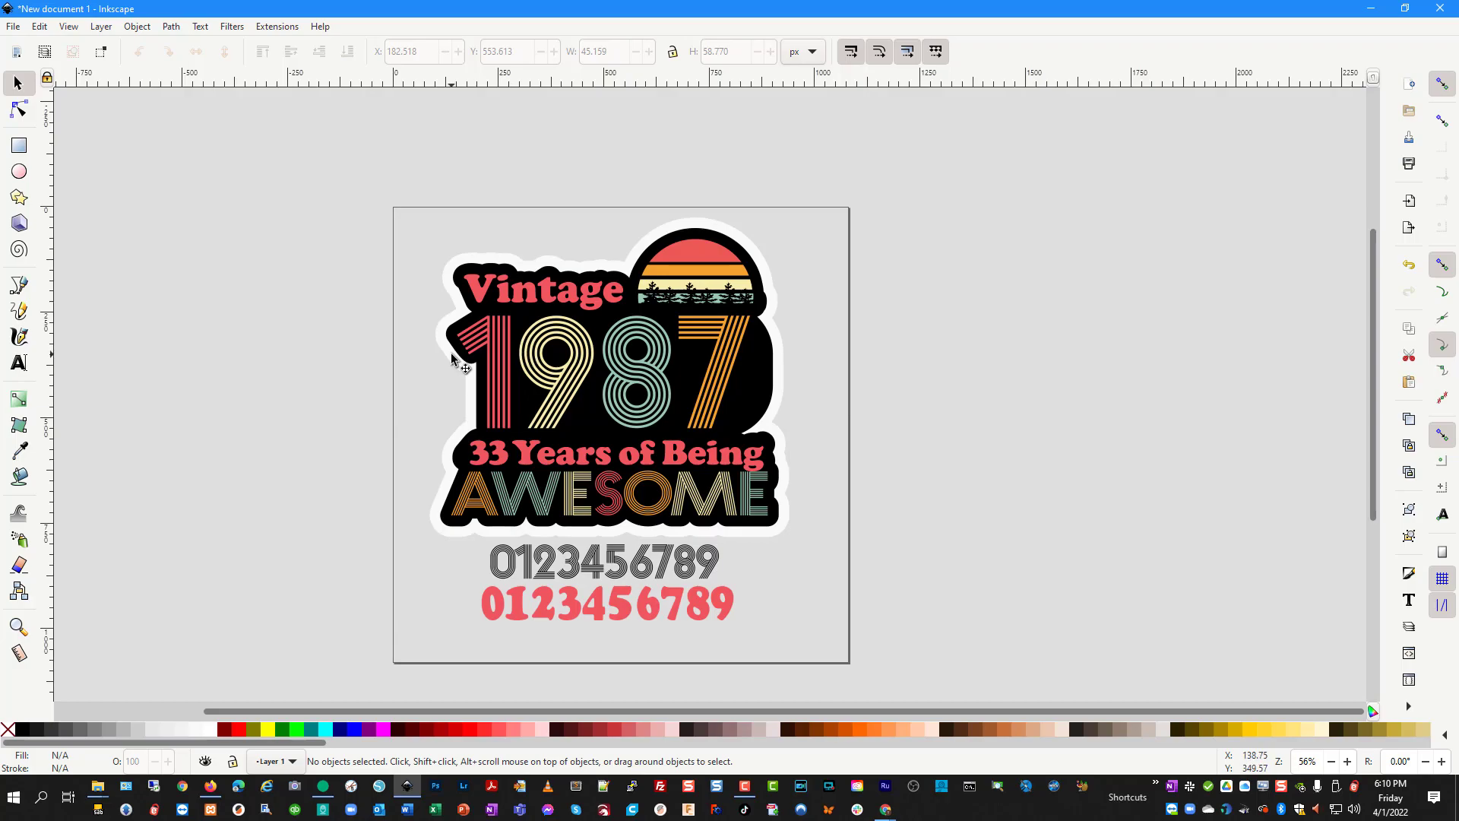
# - Switch to the Node tool (Edit paths by nodes) to edit individual path nodes
pyautogui.scroll(1, 450, 353)
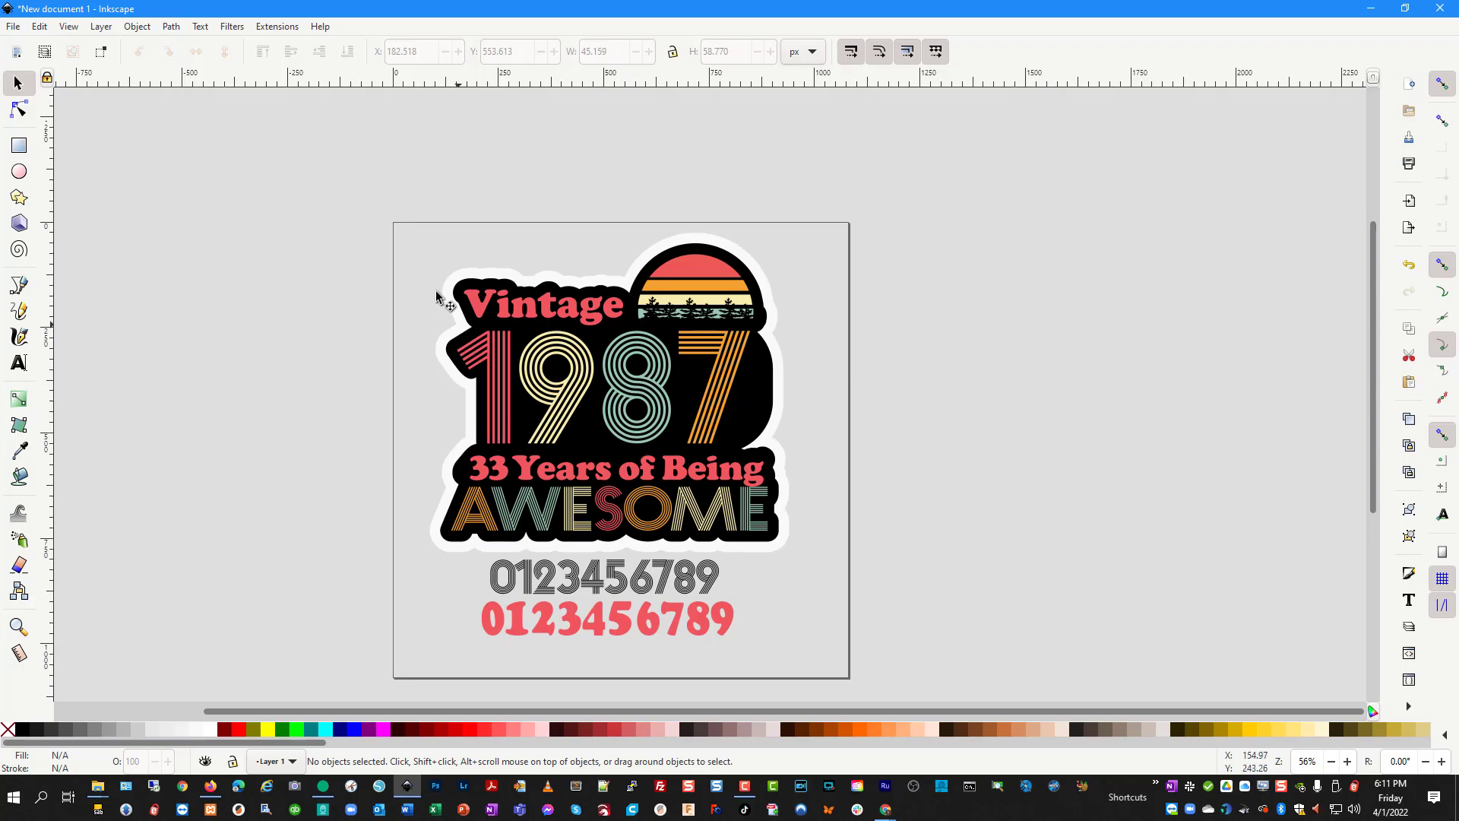
pyautogui.click(19, 110)
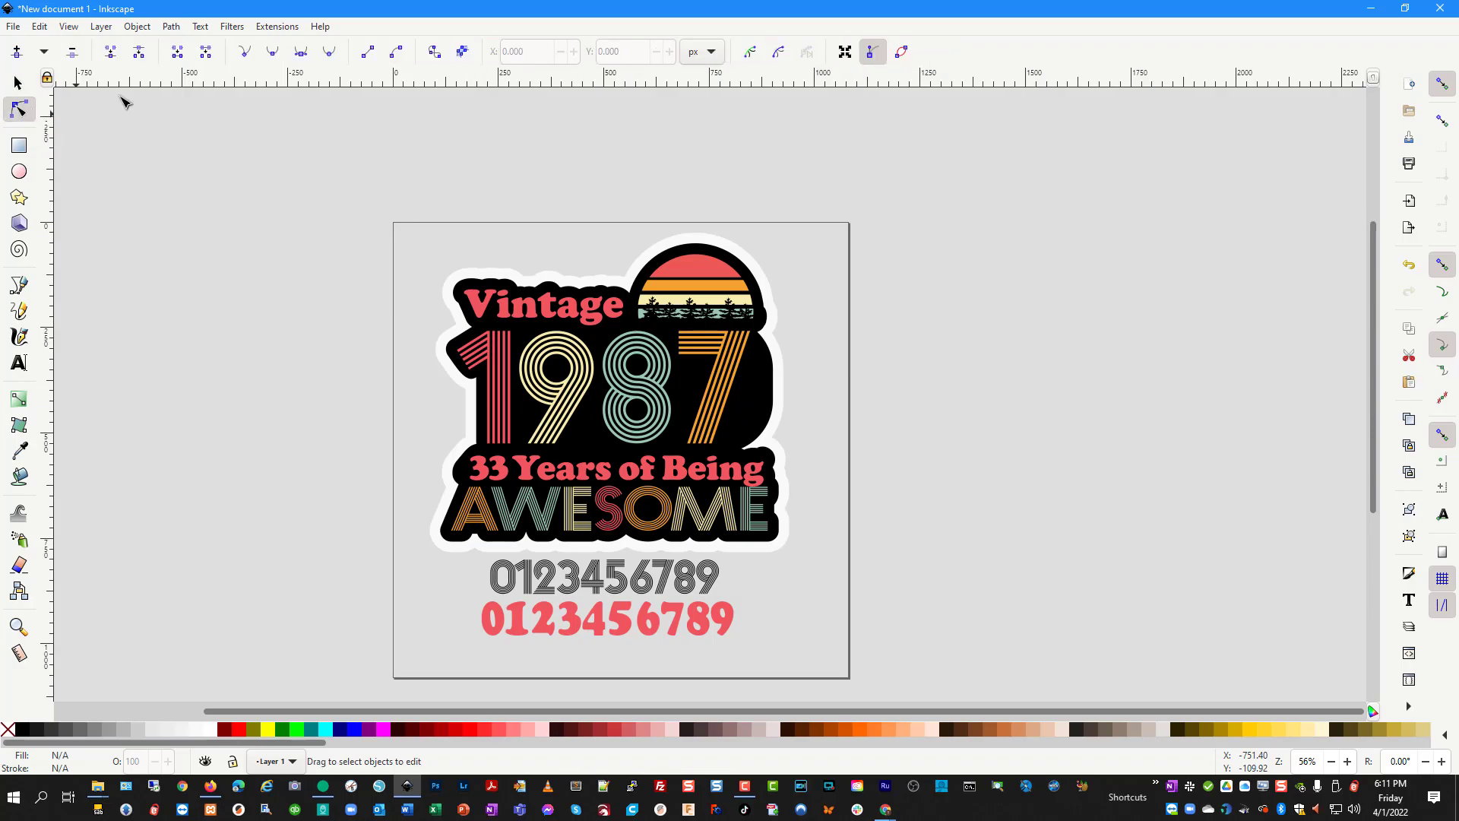
# - Inspect the sticker outline's and red sun semicircle's nodes, including its top node, then zoom out
pyautogui.click(693, 241)
pyautogui.scroll(4, 700, 240)
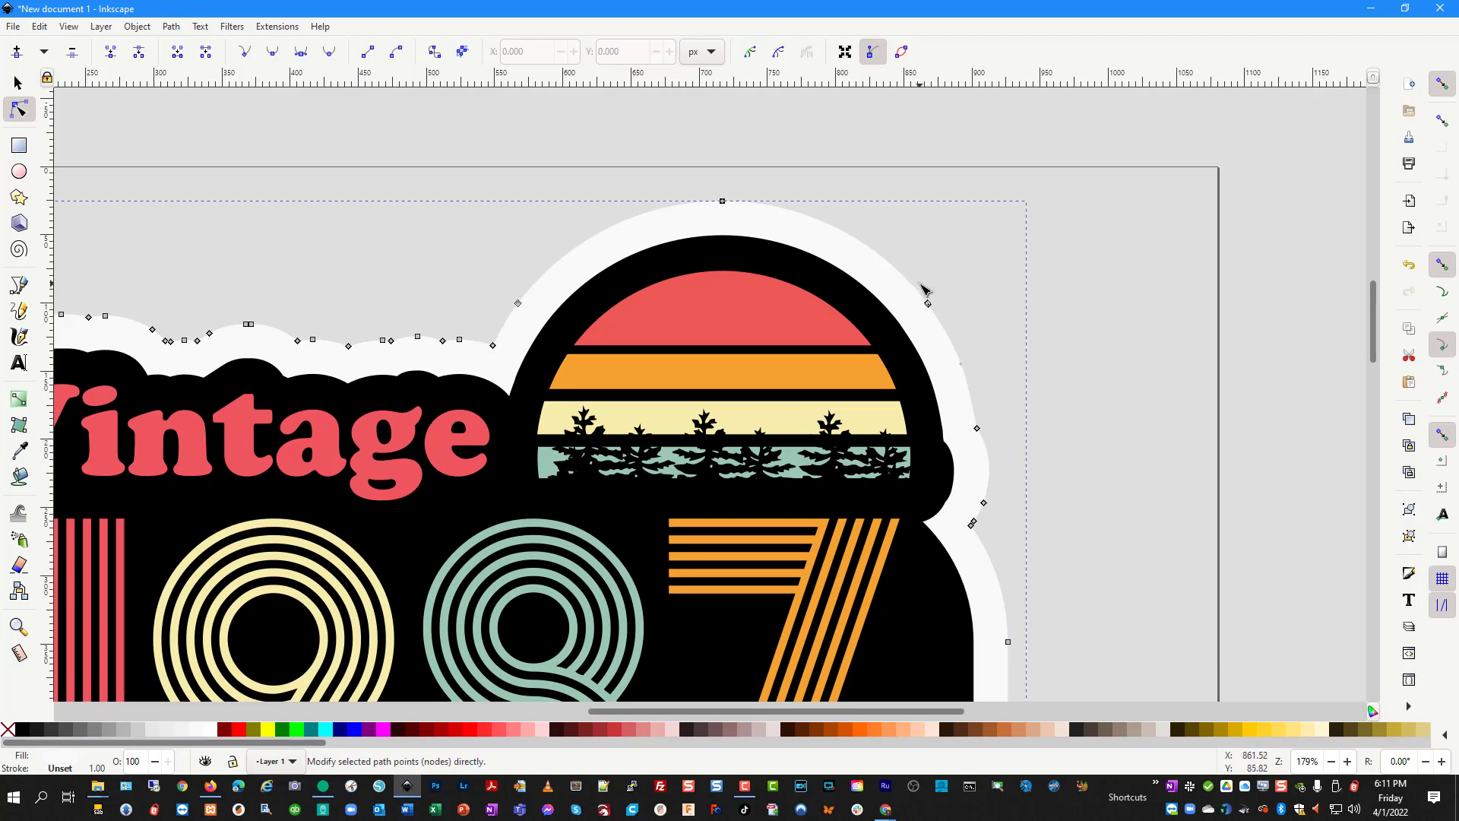
pyautogui.click(840, 331)
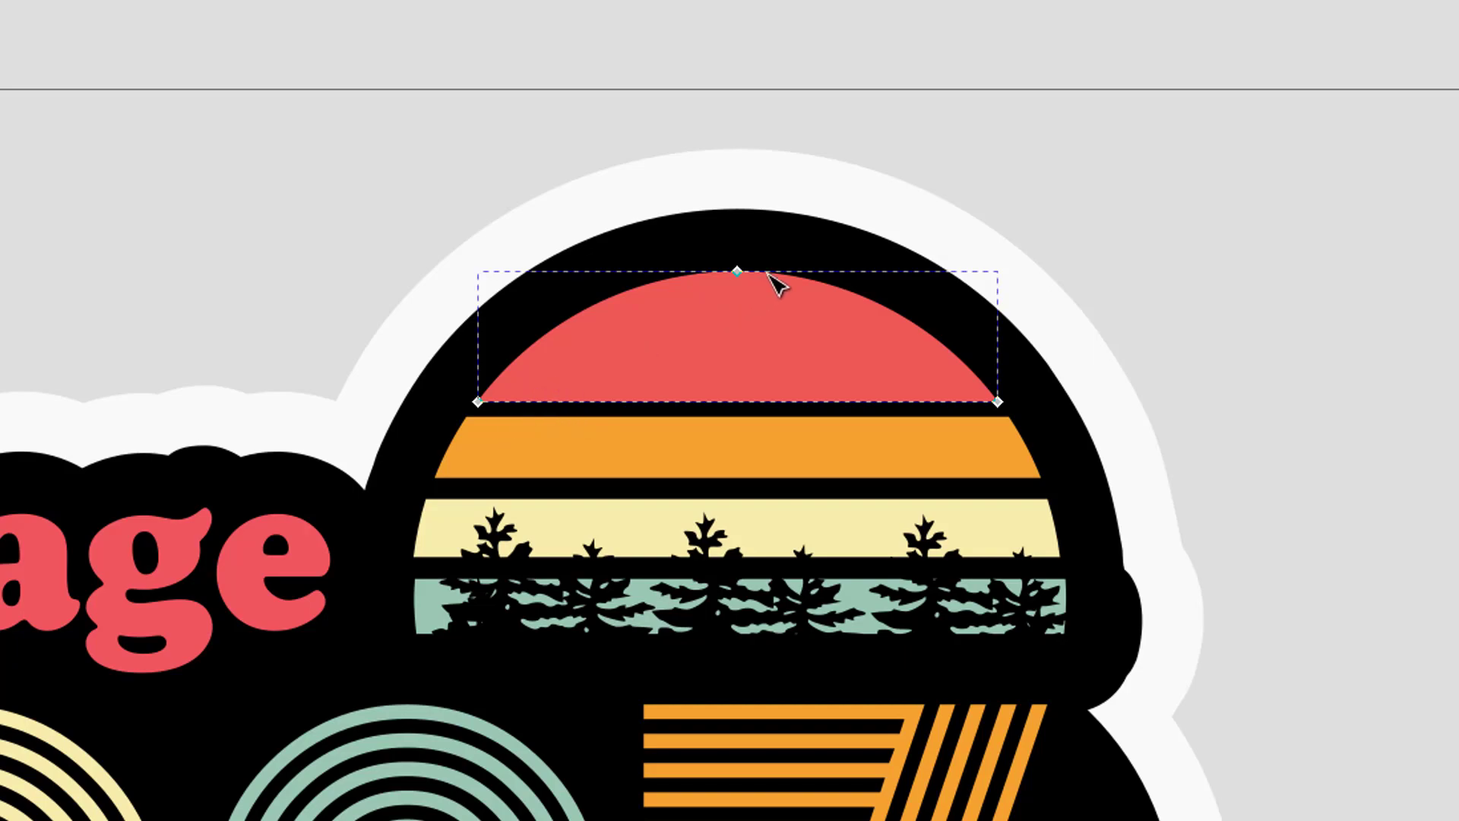
pyautogui.click(737, 272)
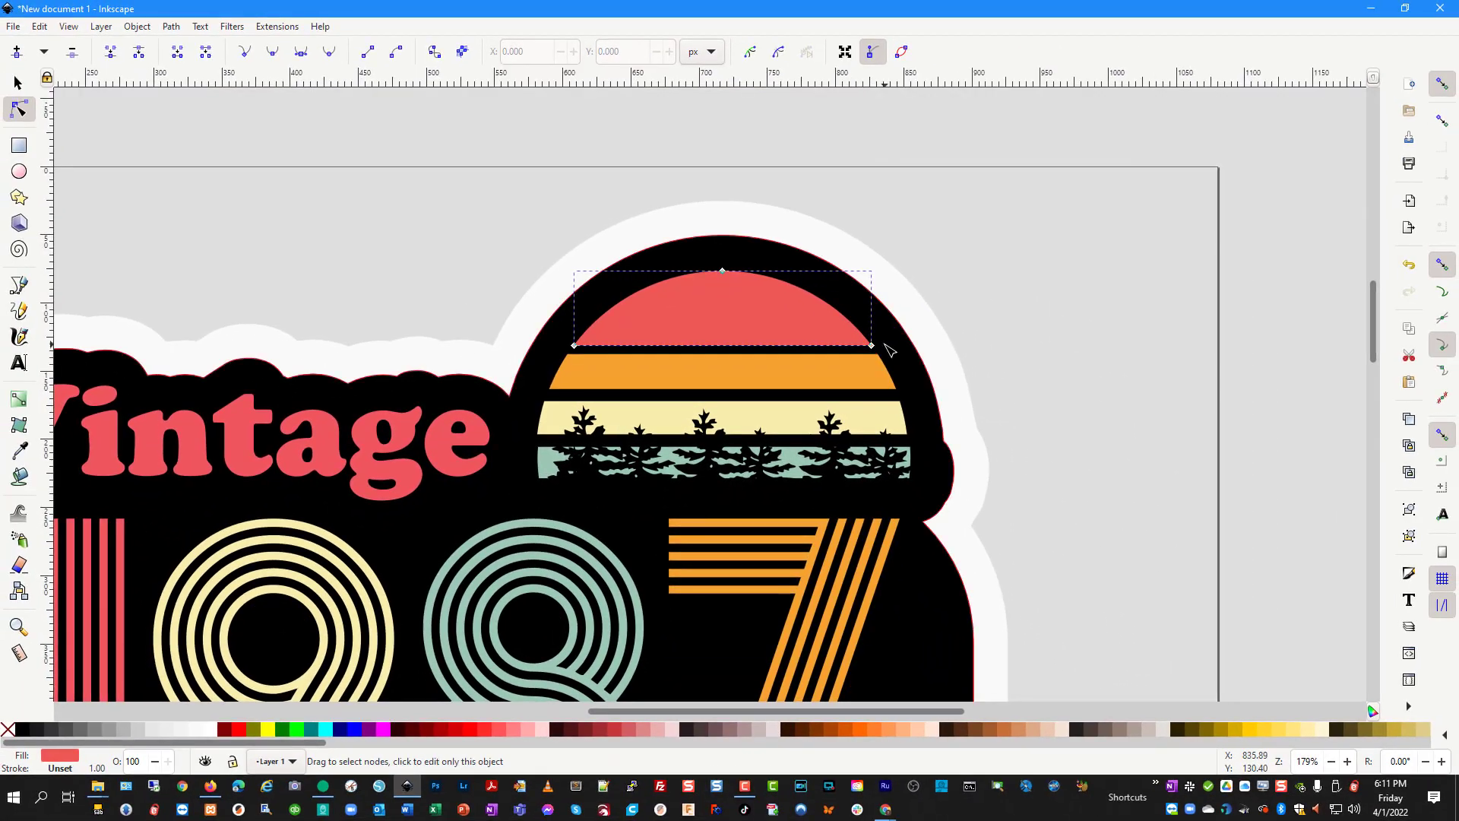
pyautogui.scroll(-2, 785, 461)
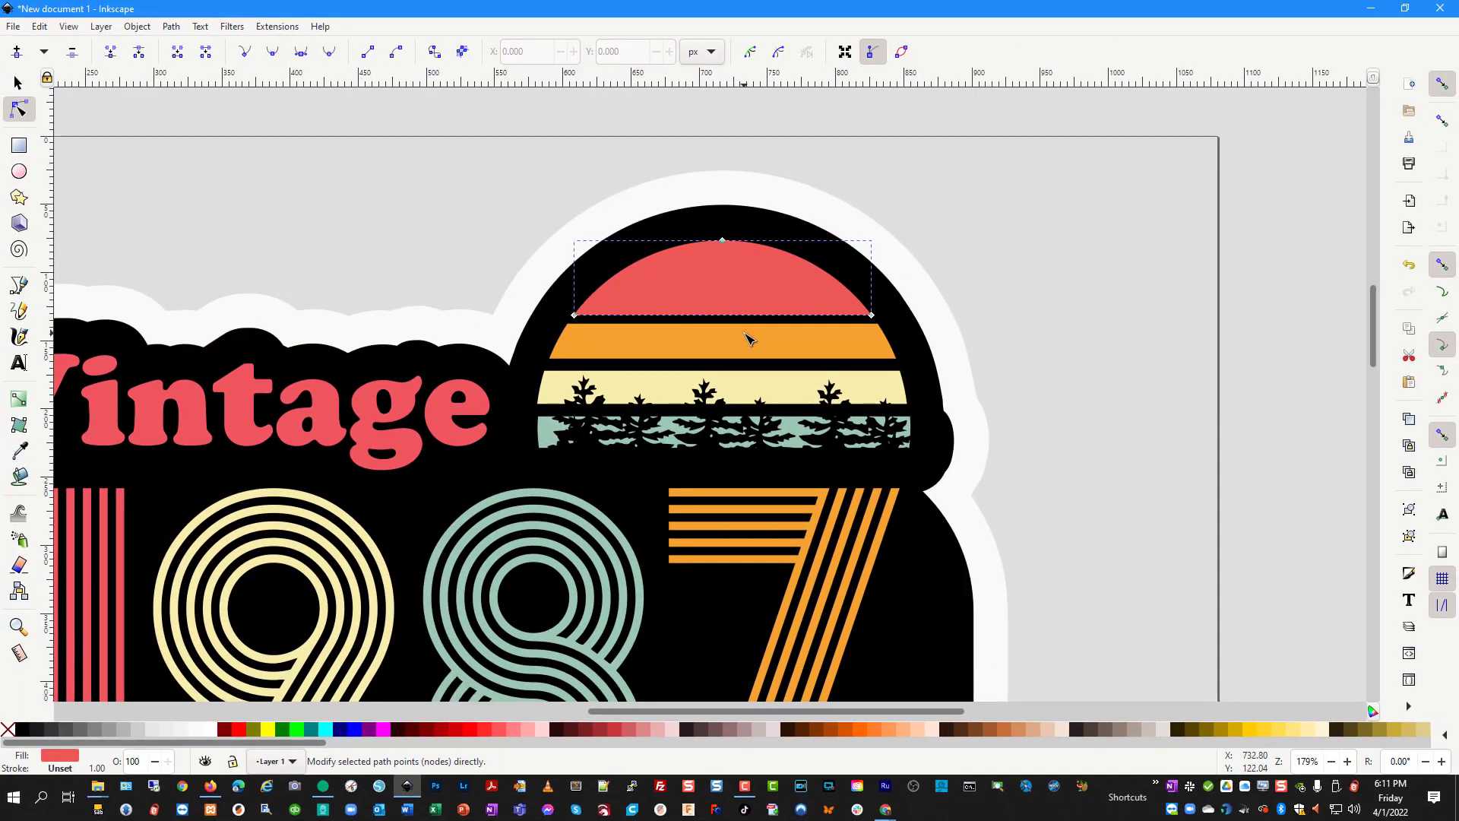
pyautogui.scroll(-3, 623, 370)
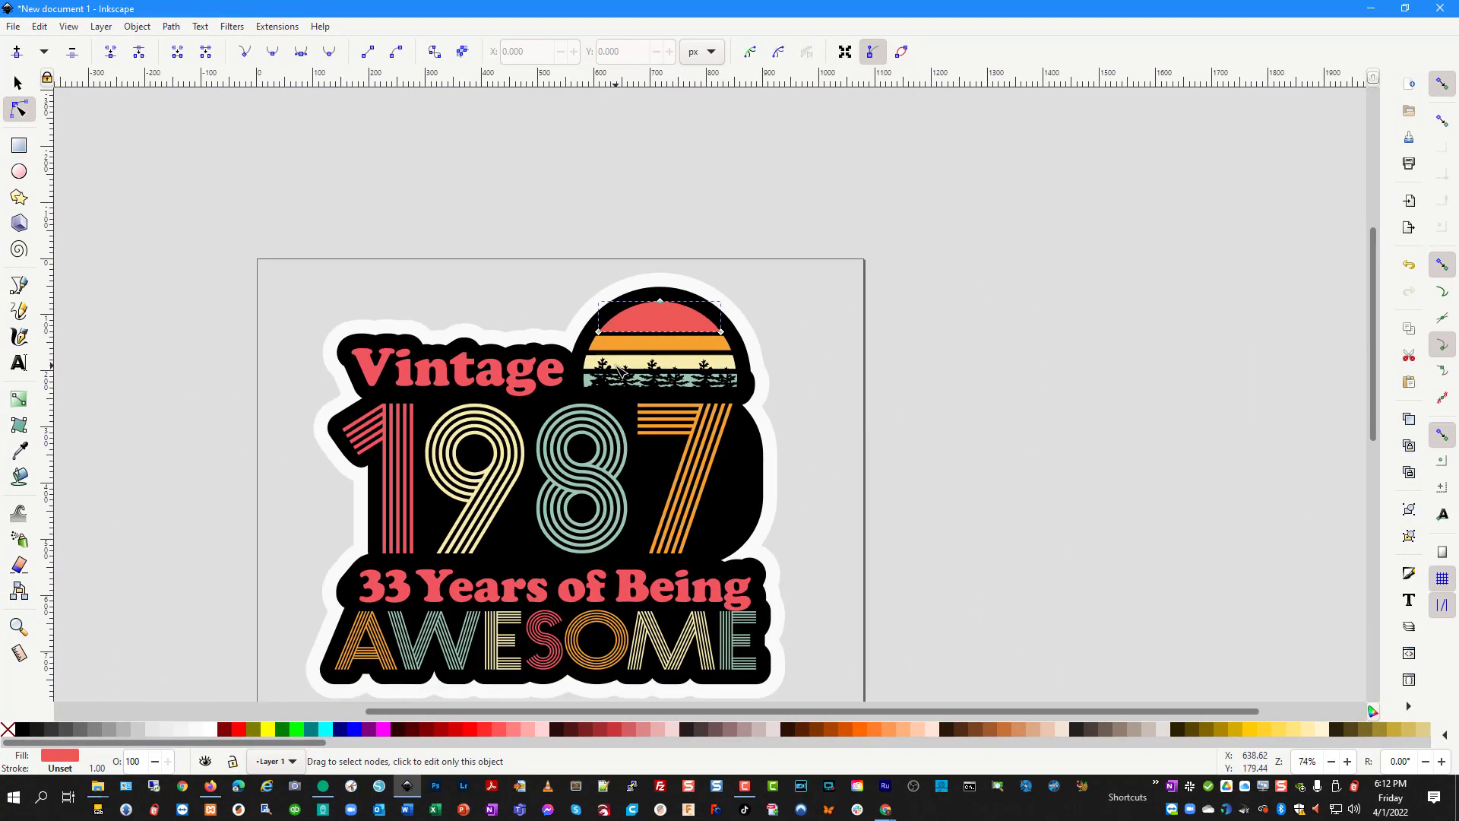
pyautogui.scroll(-3, 624, 370)
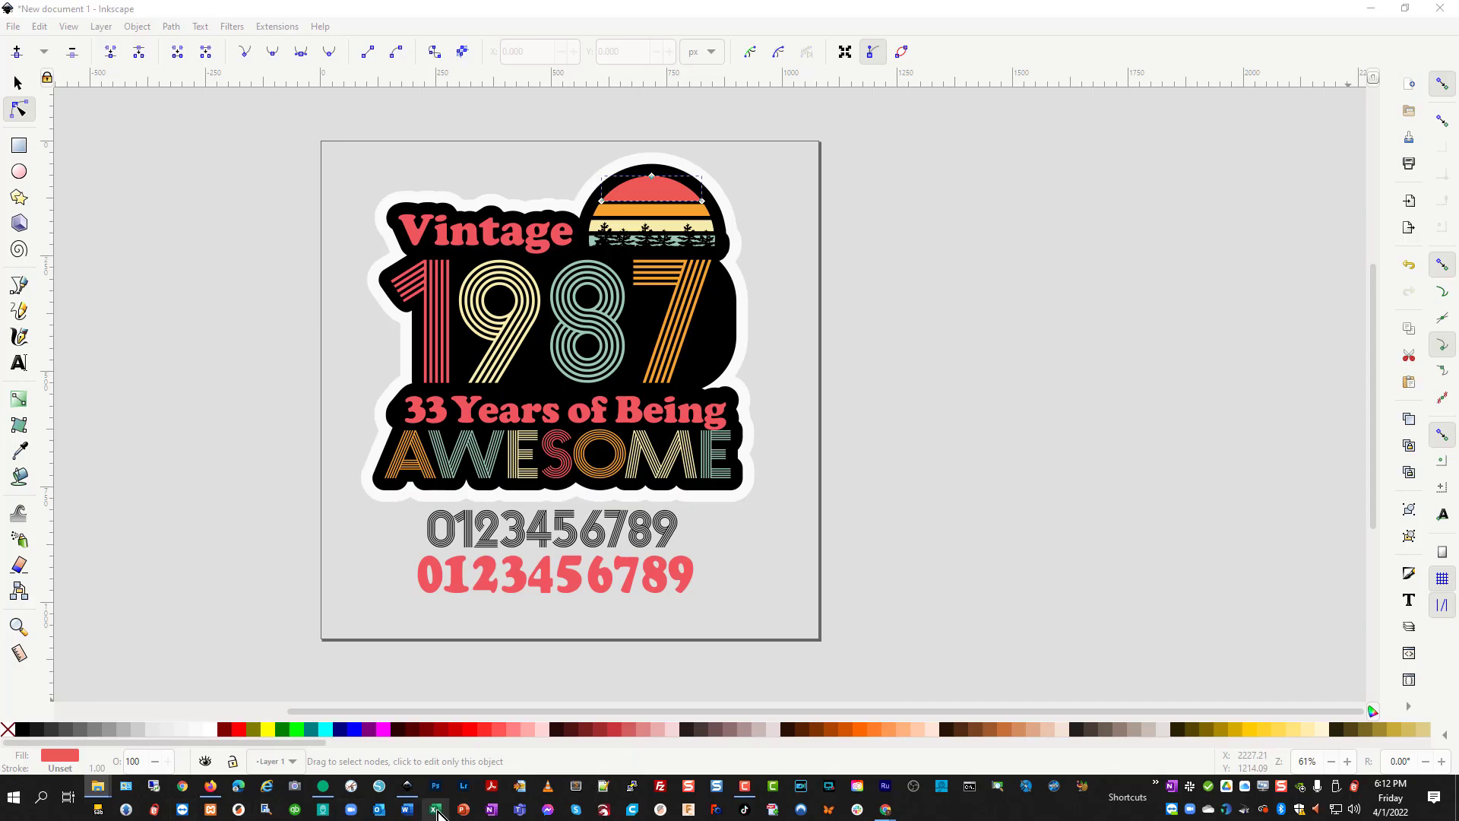
pyautogui.scroll(-1, 585, 319)
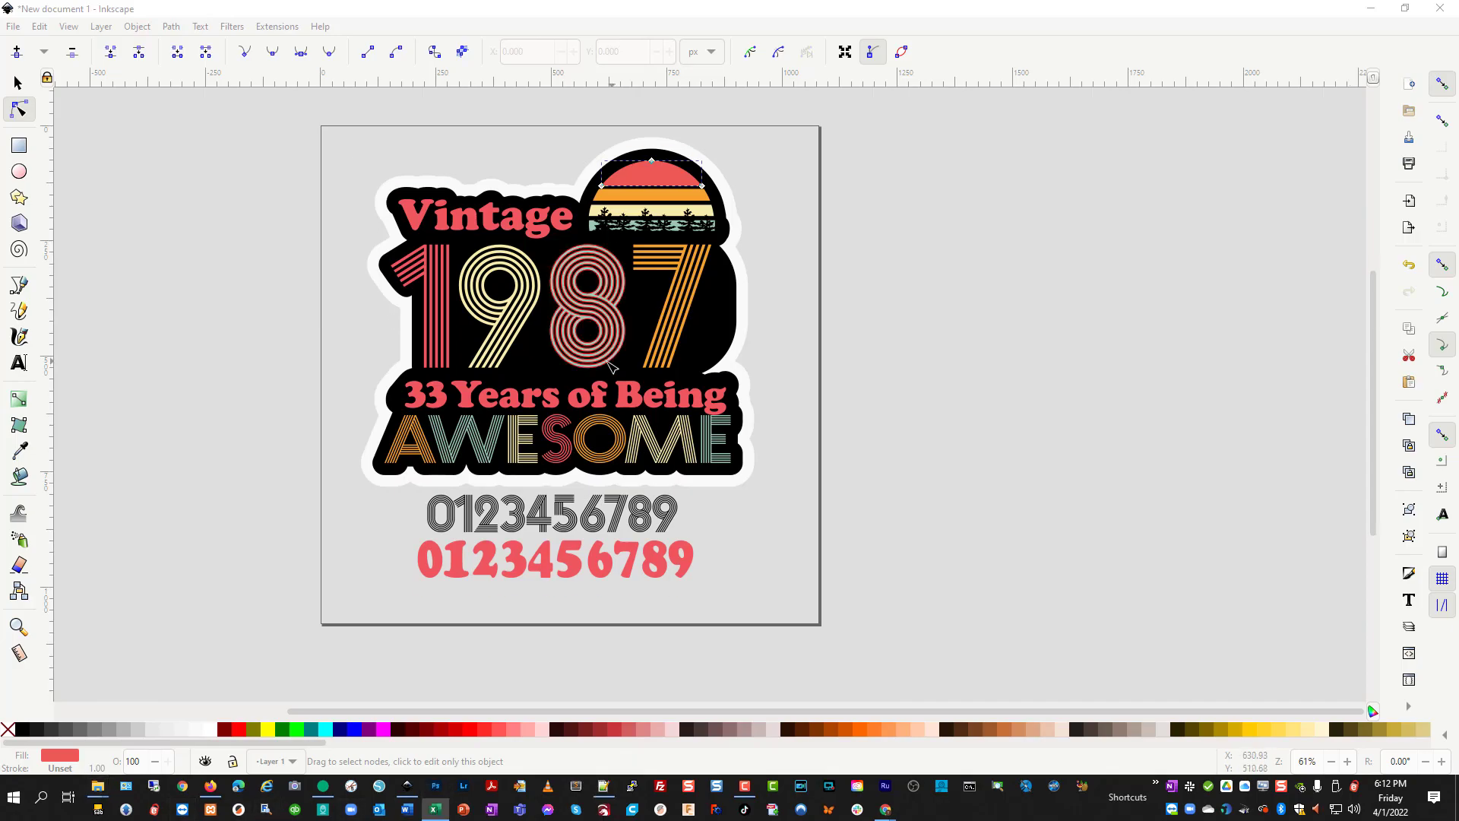
# - Inspect the nodes of the 1987 digits, a letter shape and the word Vintage
pyautogui.click(623, 289)
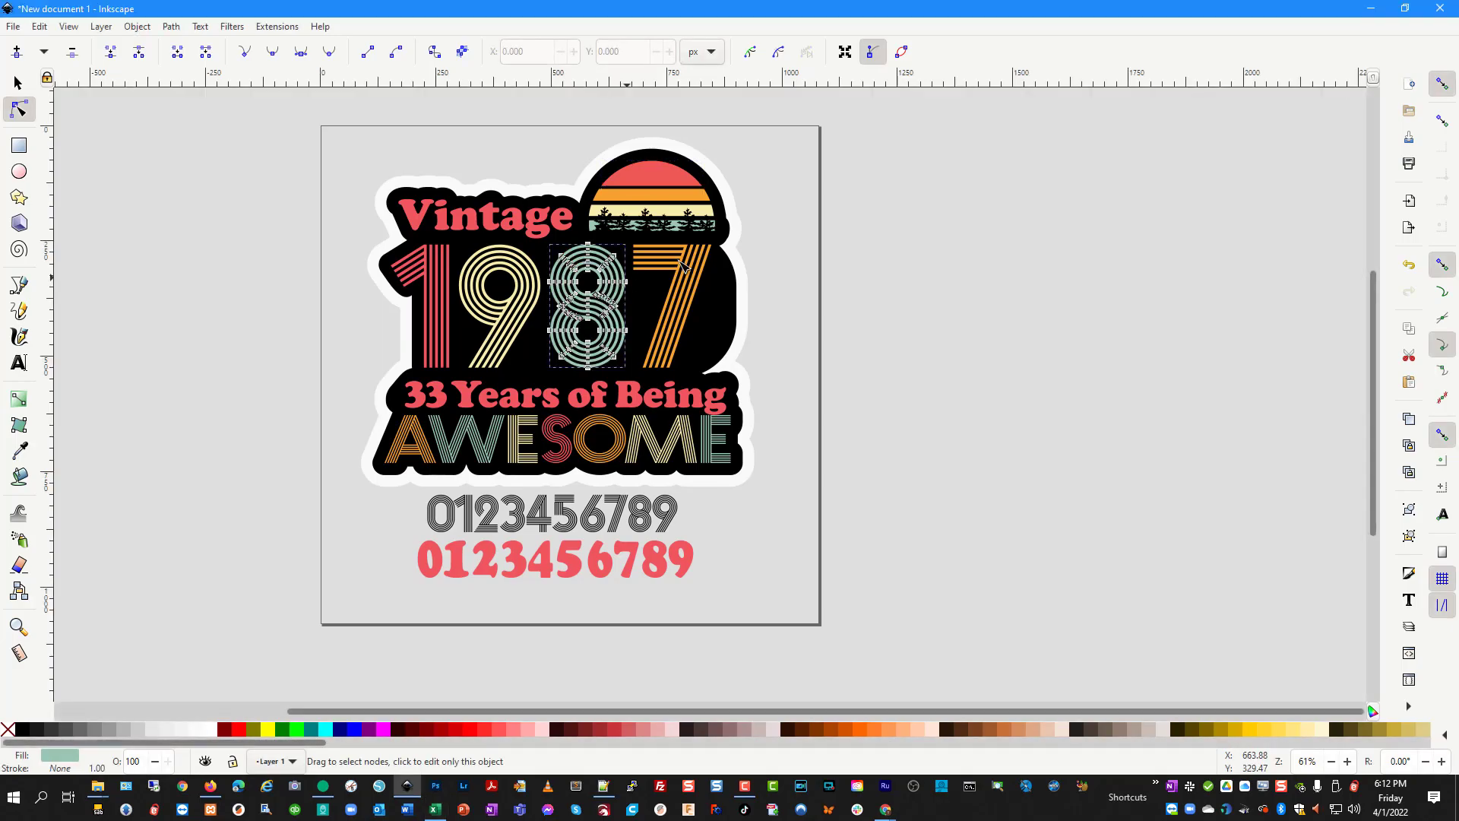
pyautogui.click(671, 304)
pyautogui.click(519, 282)
pyautogui.click(426, 304)
pyautogui.click(452, 220)
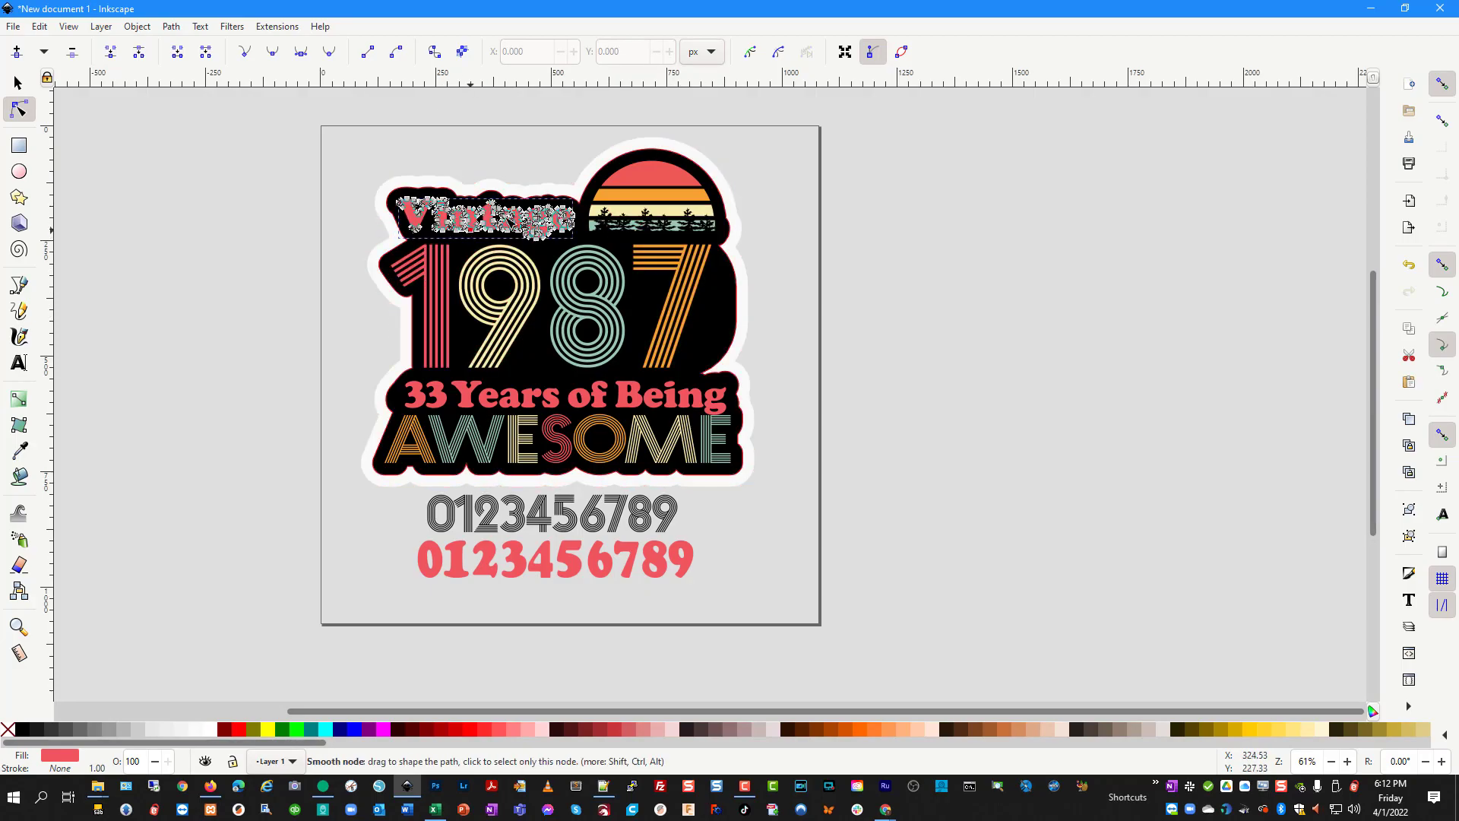
# - Read node counts for the orange 7, red sun and black background shape (116)
pyautogui.click(18, 88)
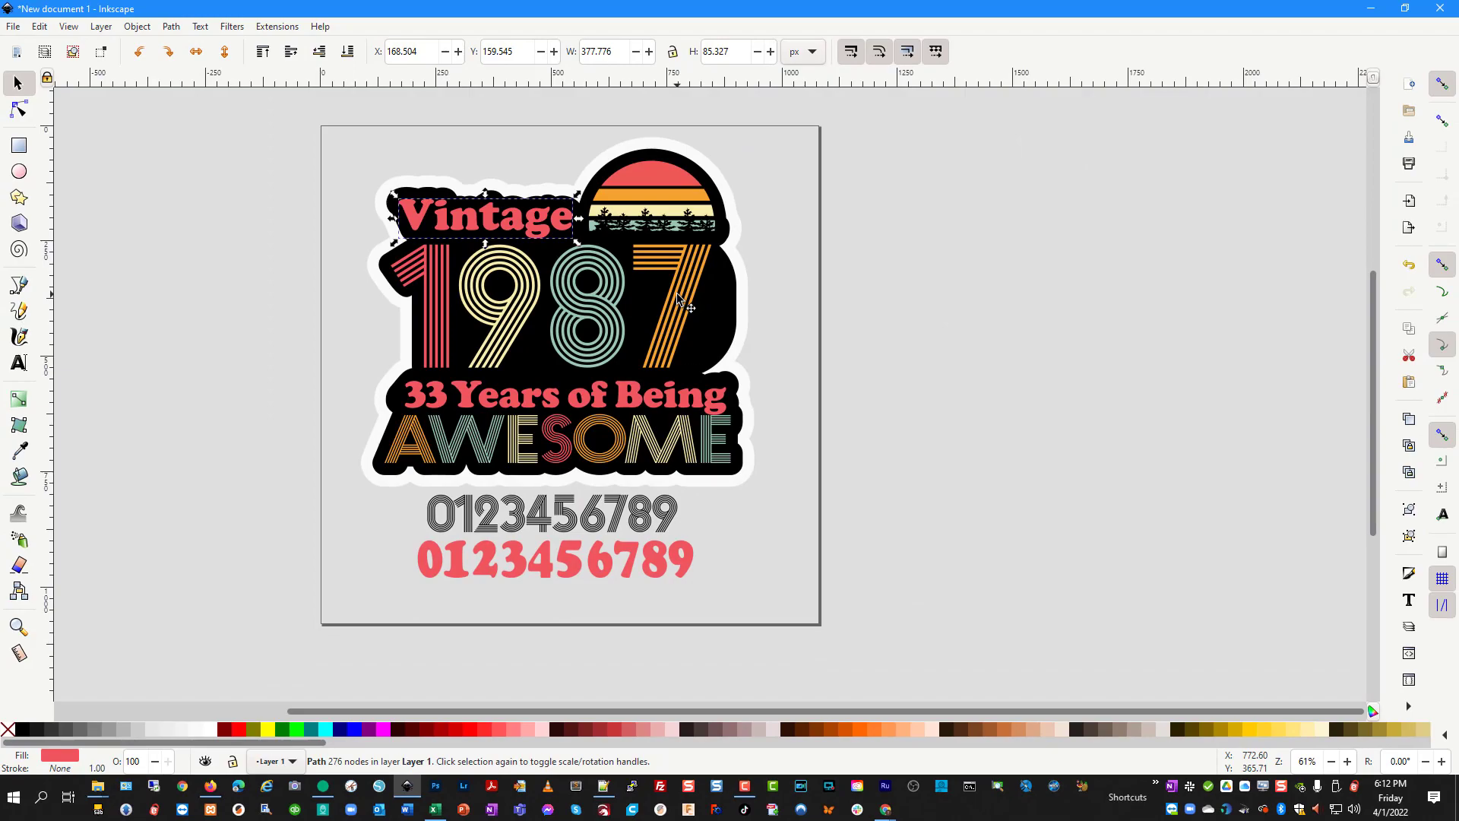
pyautogui.click(678, 298)
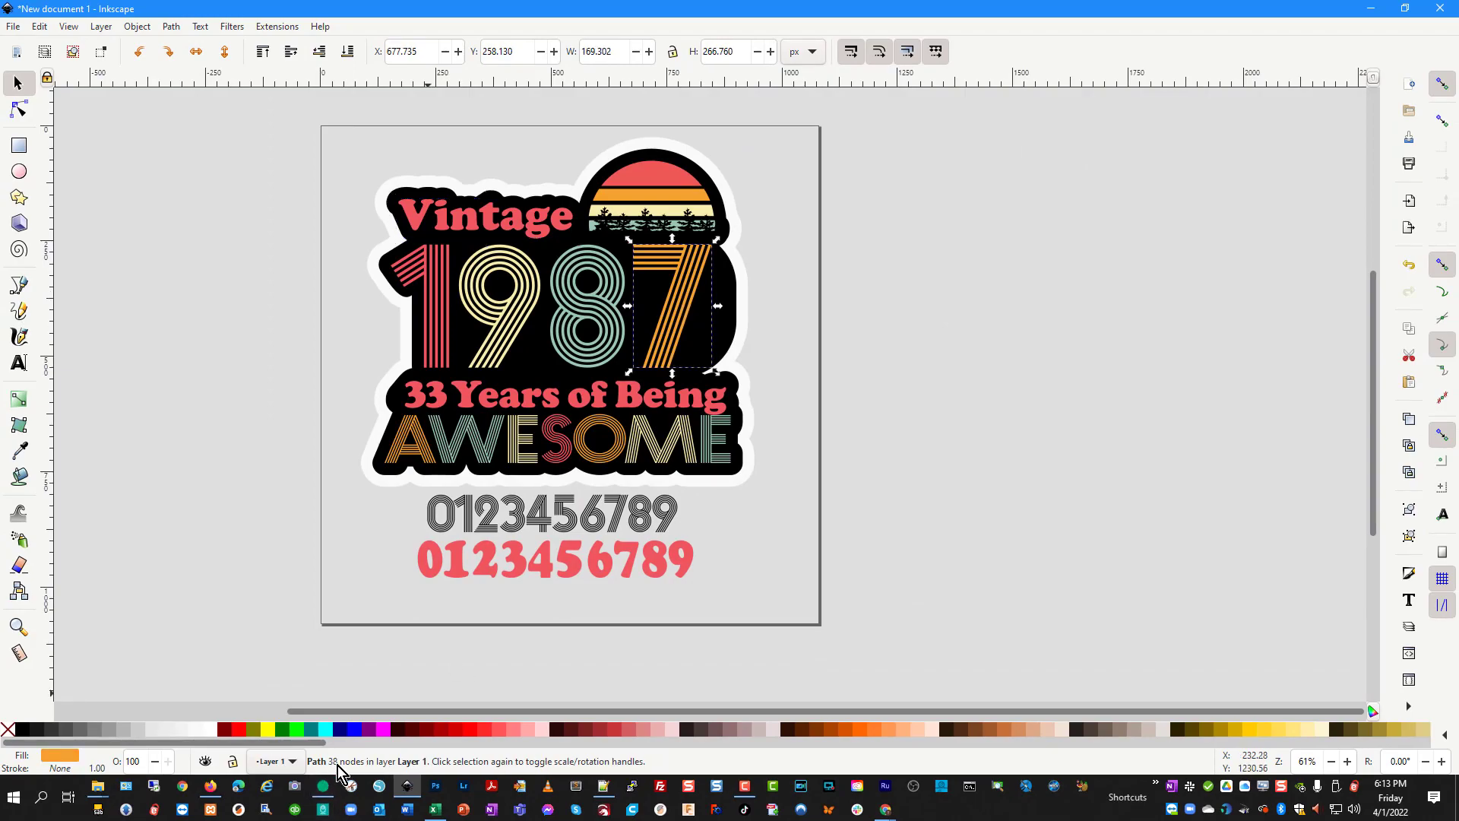
pyautogui.click(660, 181)
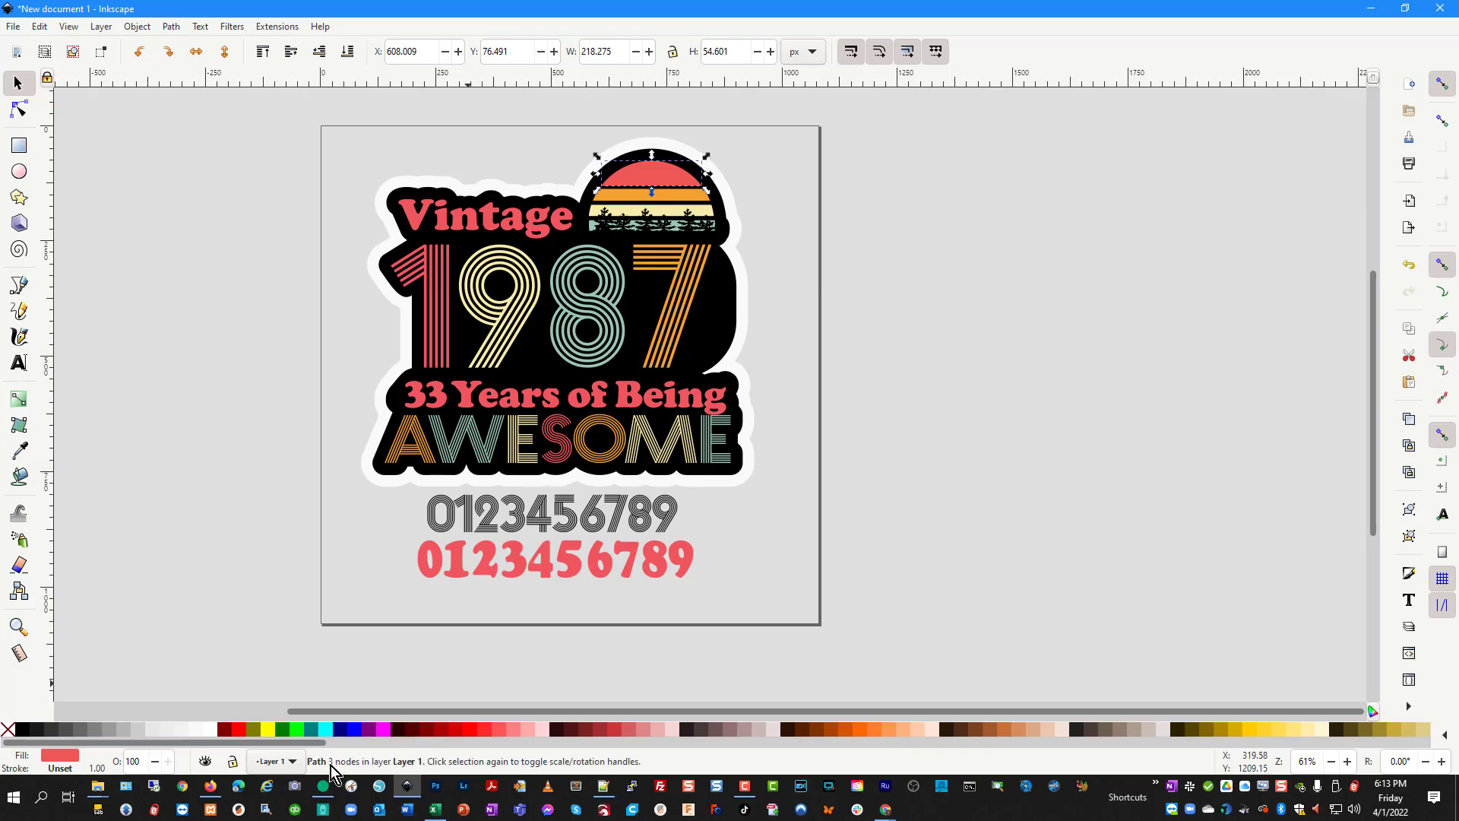
pyautogui.click(705, 354)
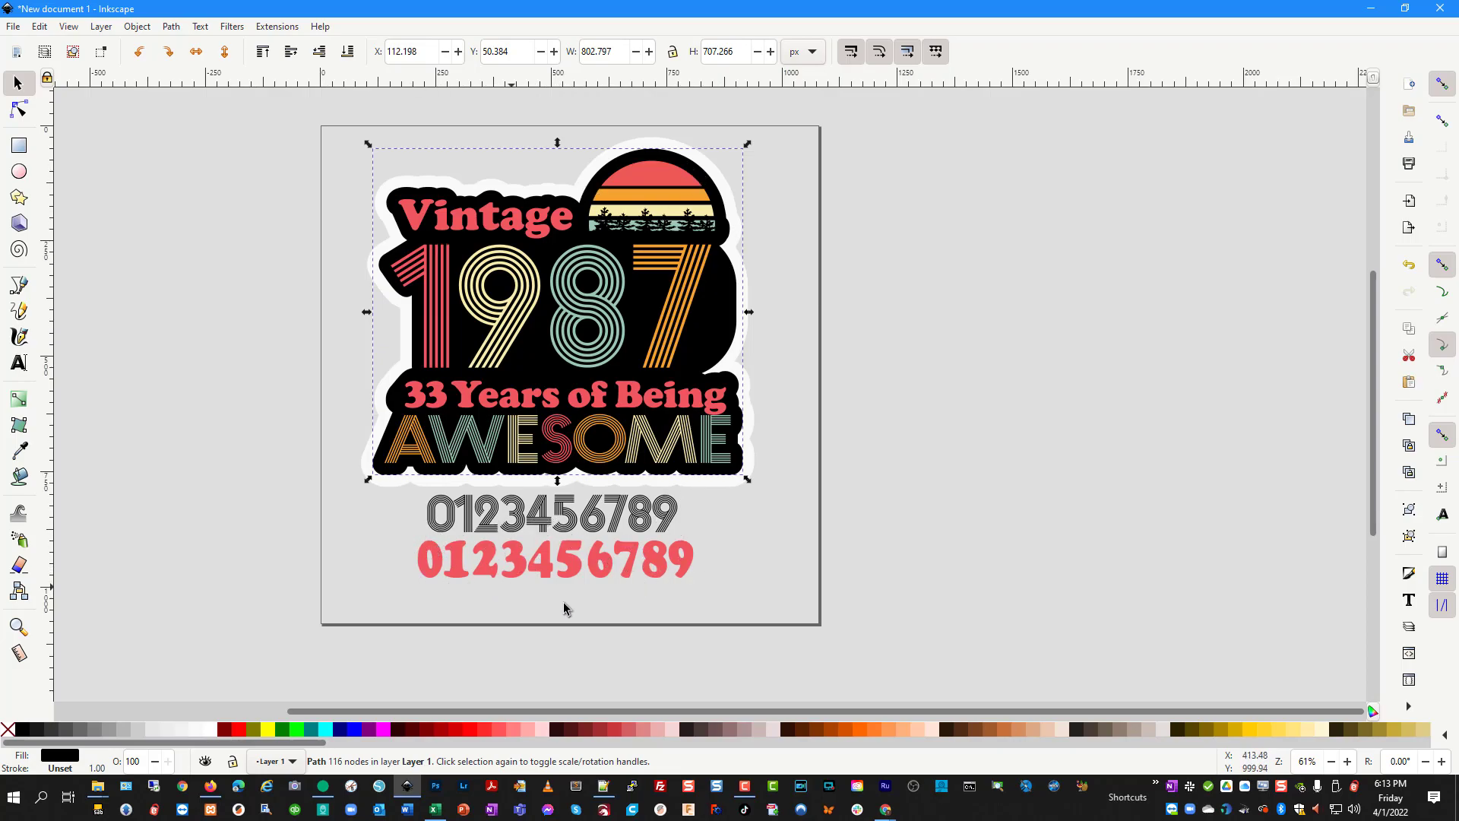
pyautogui.hotkey('alt', 'Tab')
# - AutoSum the column A node counts into A42, giving 4660, and minimize Excel
pyautogui.moveTo(368, 259); pyautogui.dragTo(367, 516)
pyautogui.scroll(-1, 501, 463)
pyautogui.scroll(1, 372, 498)
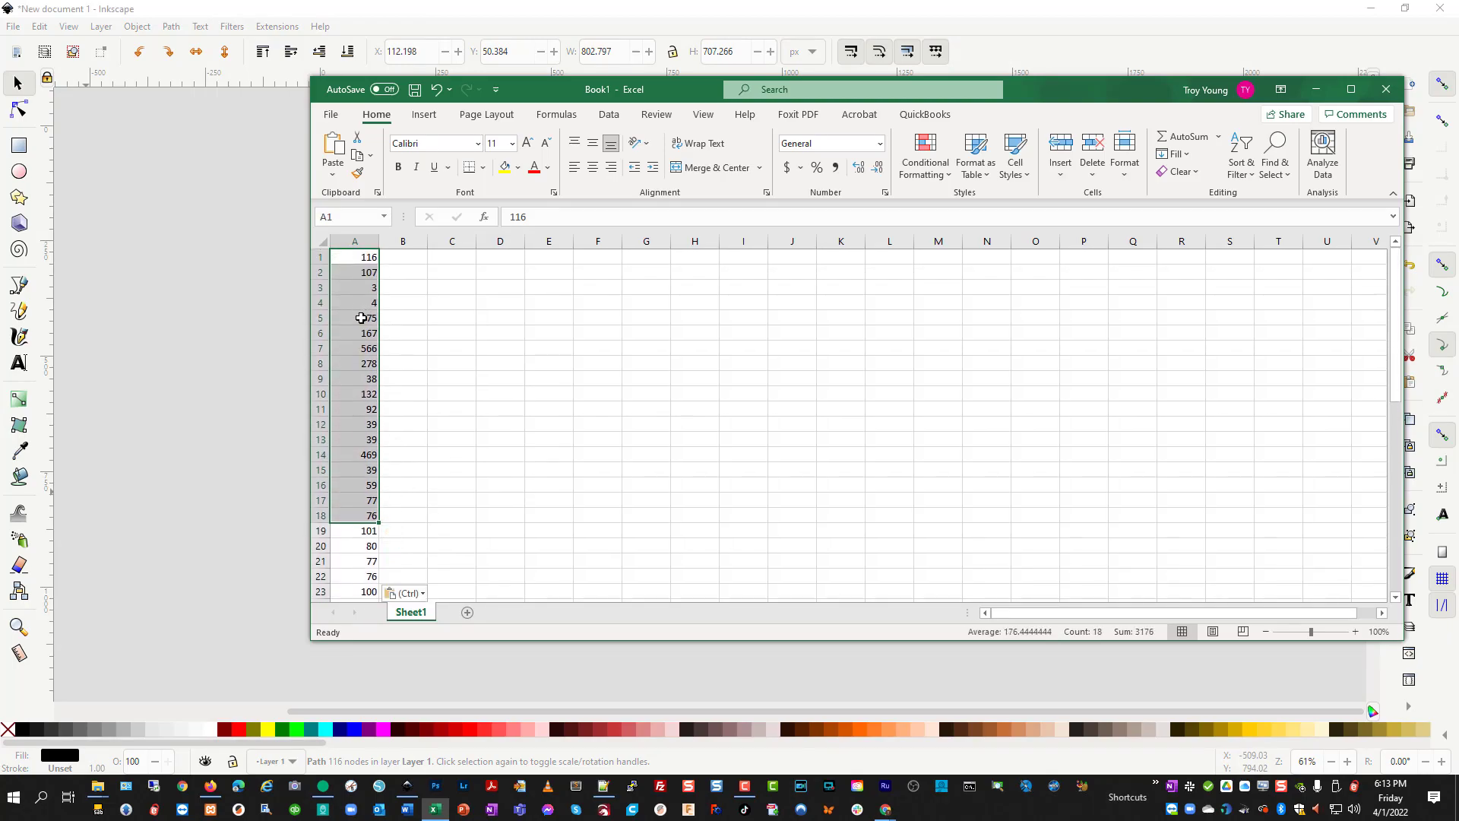
pyautogui.click(363, 315)
pyautogui.click(377, 455)
pyautogui.scroll(-10, 502, 532)
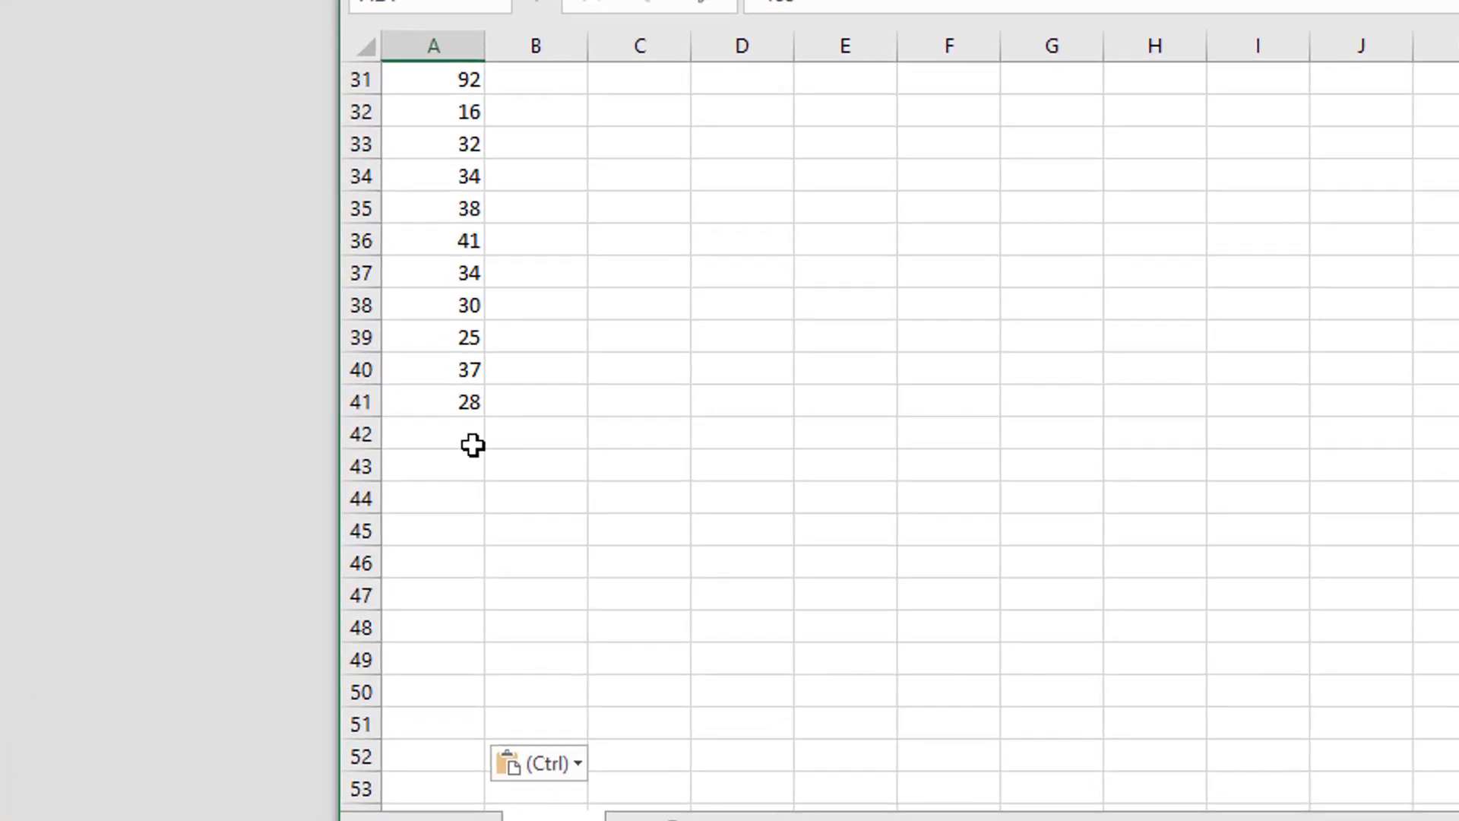
pyautogui.click(440, 439)
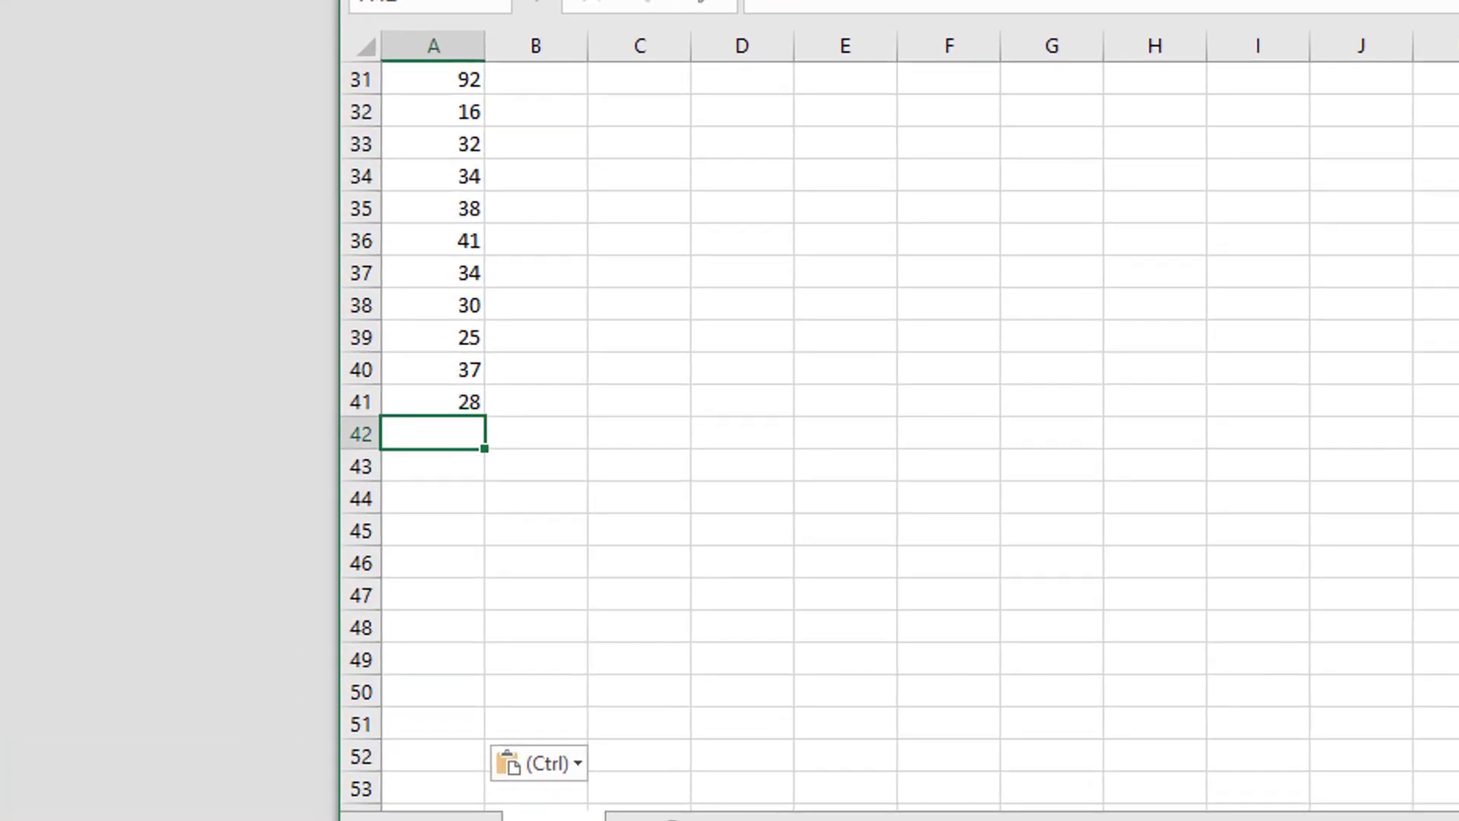
pyautogui.hotkey('alt', '=')
pyautogui.press('Return')
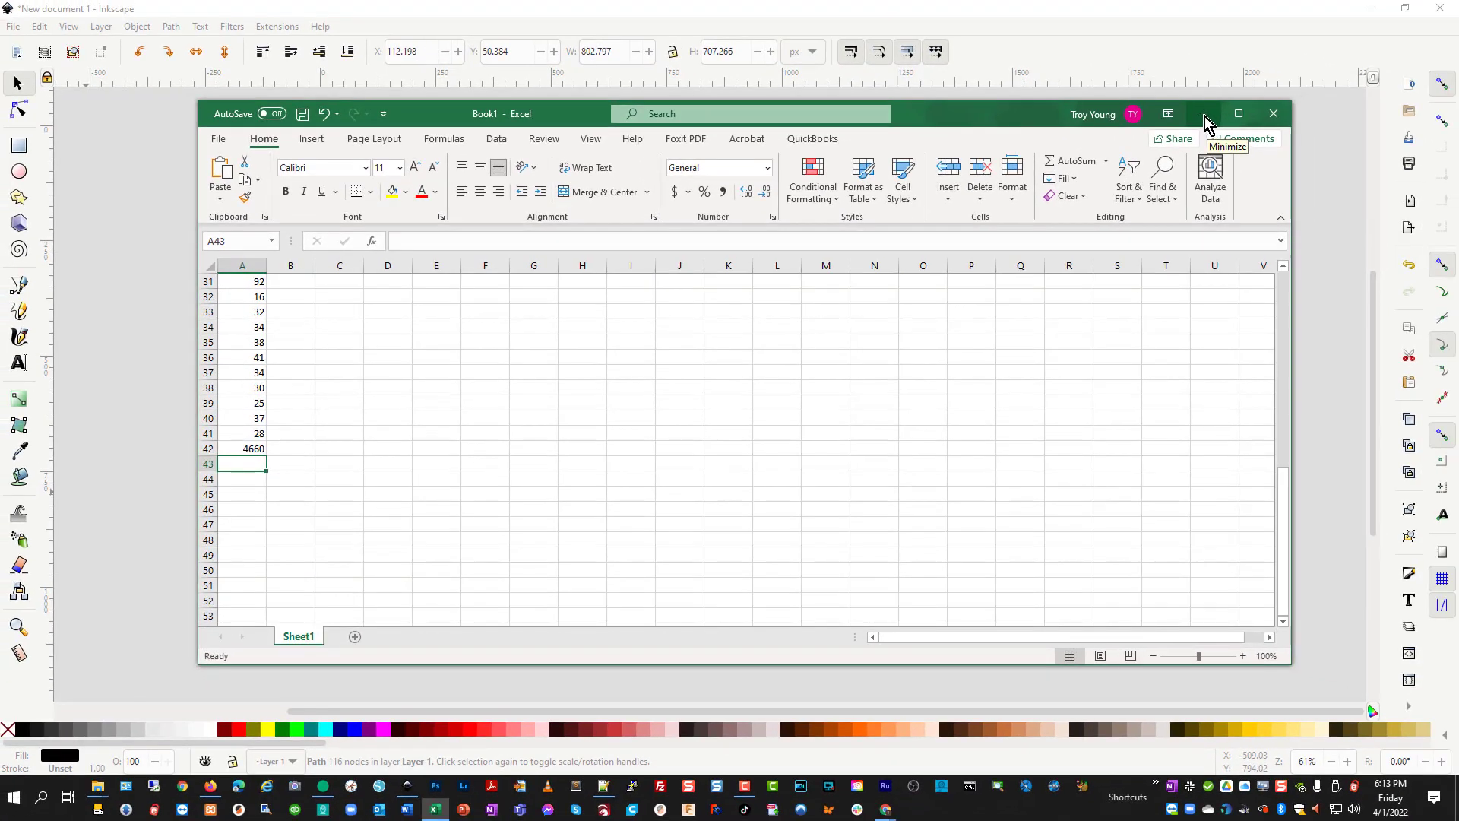
pyautogui.click(1204, 122)
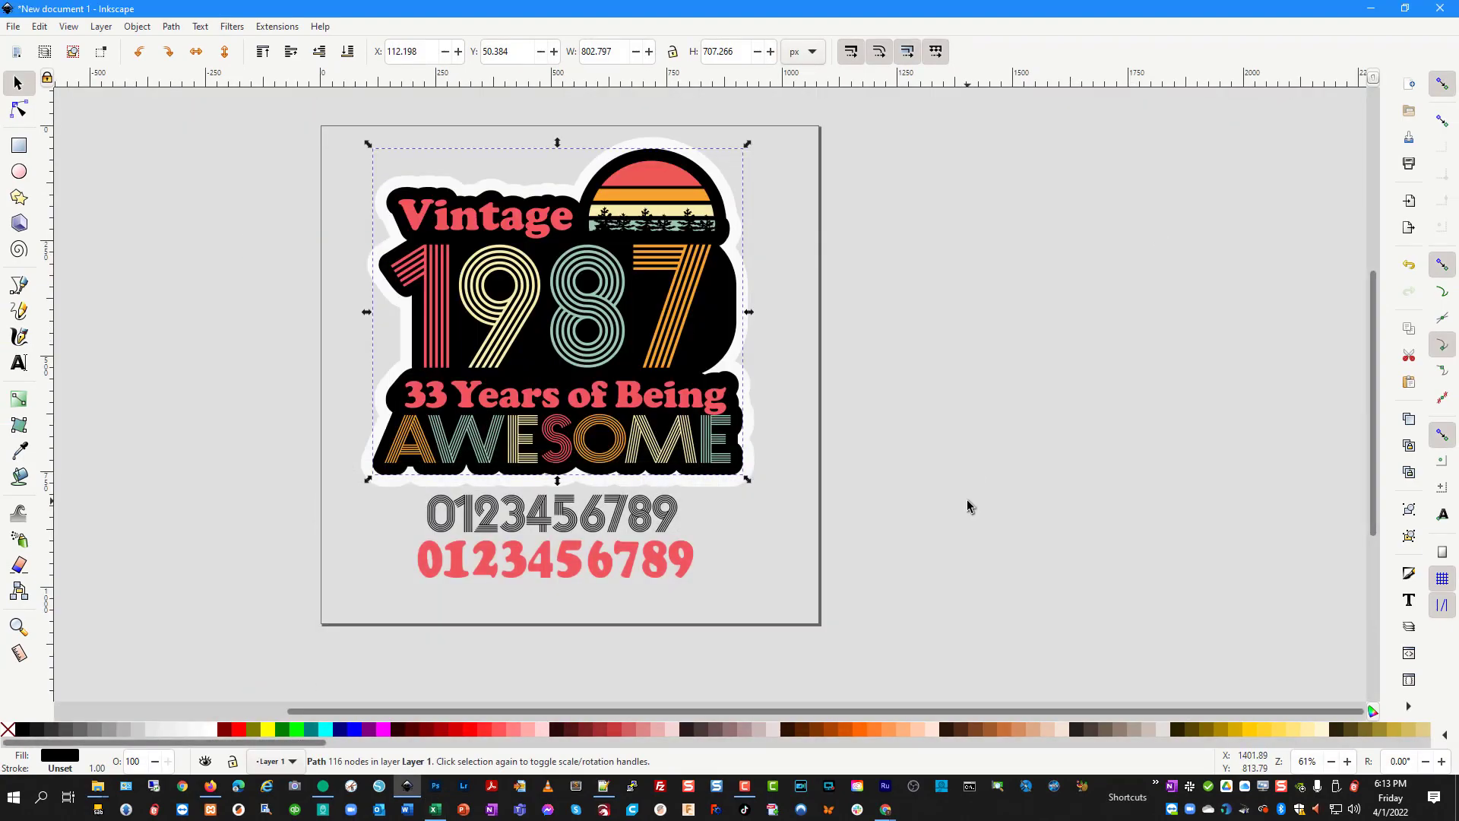
# - Confirm the tree strip under the sunset has 565 nodes, then open the File menu
pyautogui.click(828, 597)
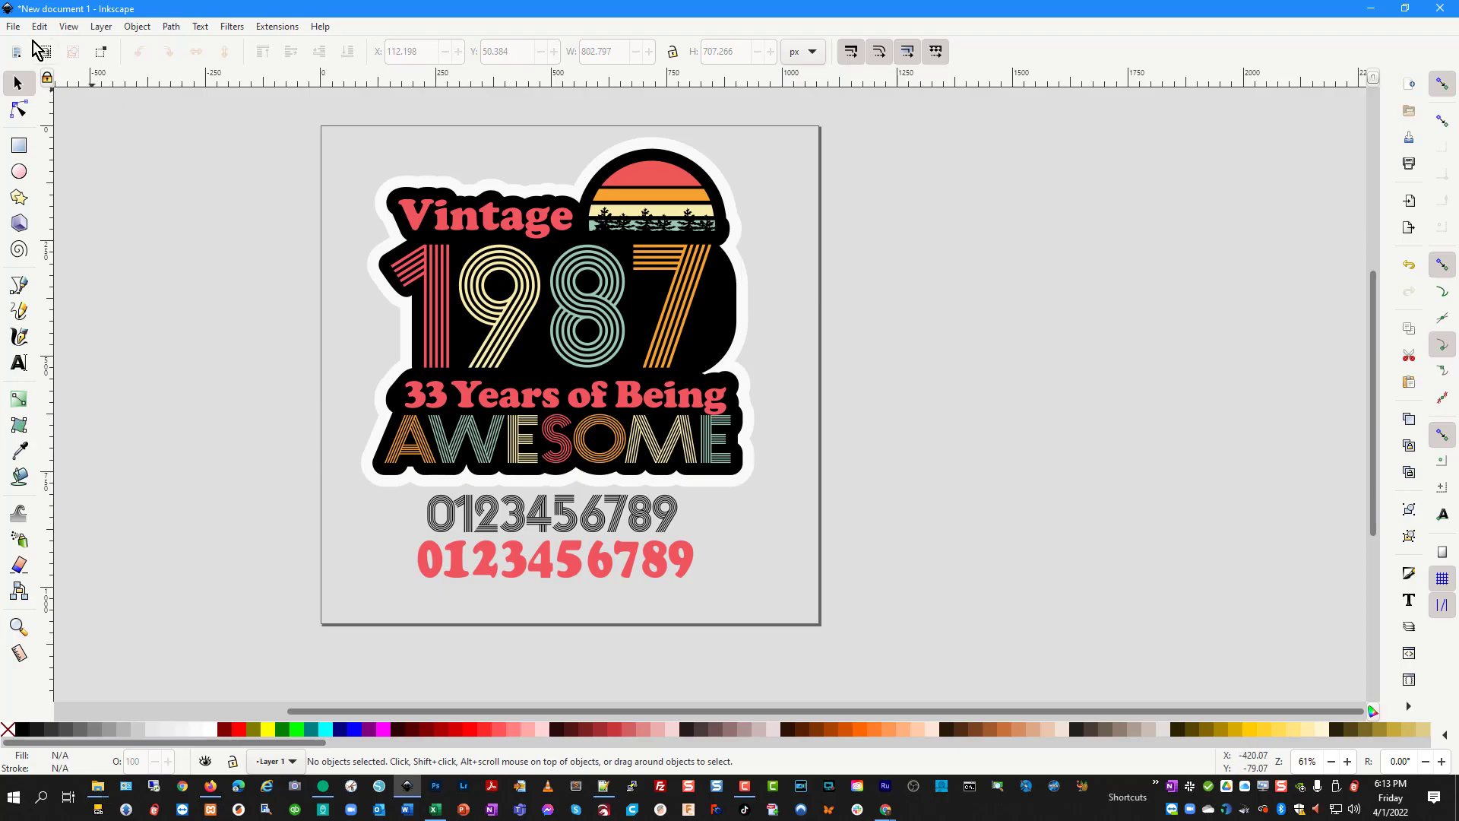
pyautogui.click(714, 230)
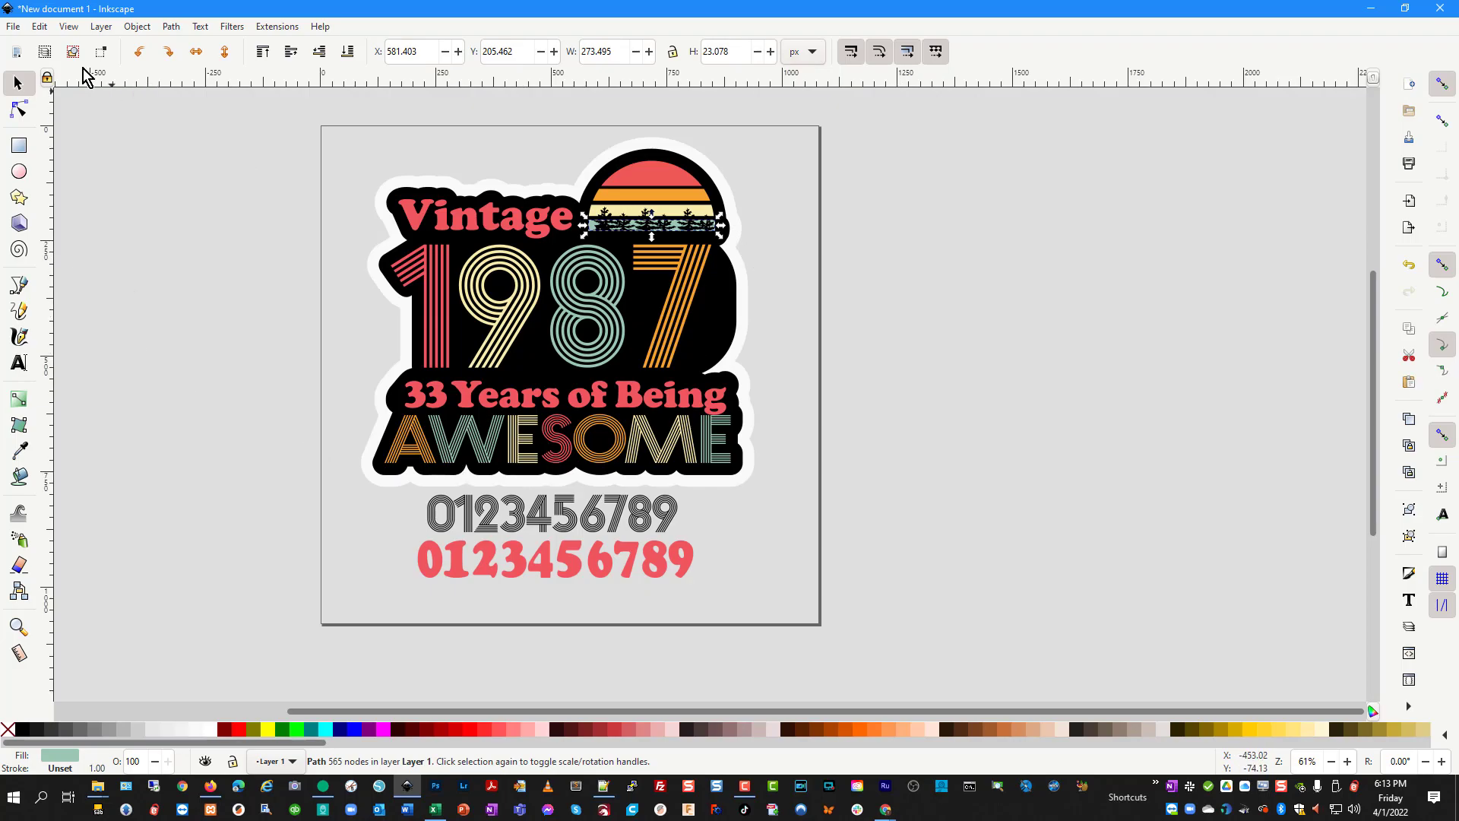
pyautogui.click(9, 26)
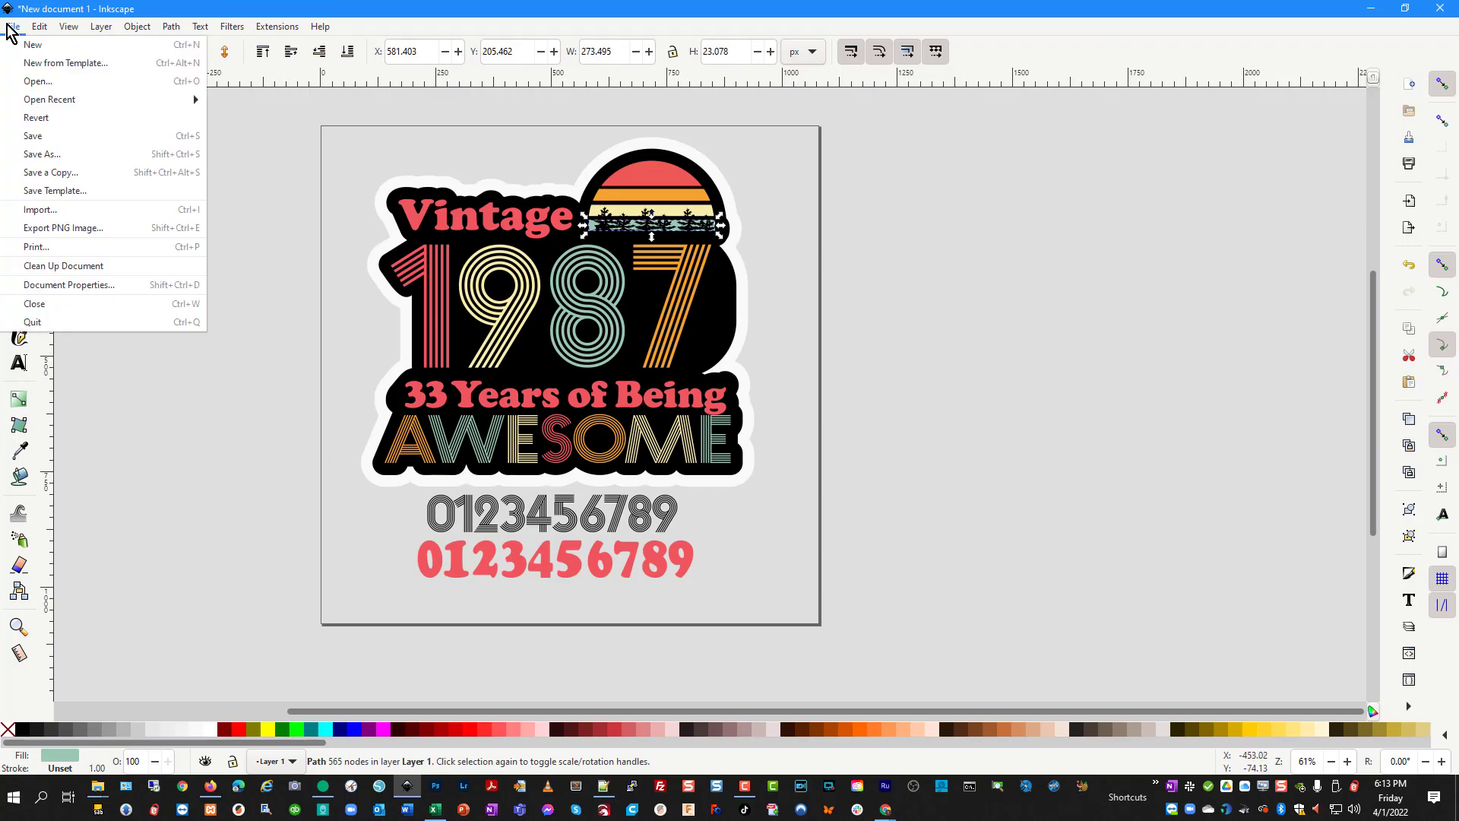
# - Save the design as Plain SVG named vintage.svg in the design folder
pyautogui.click(47, 154)
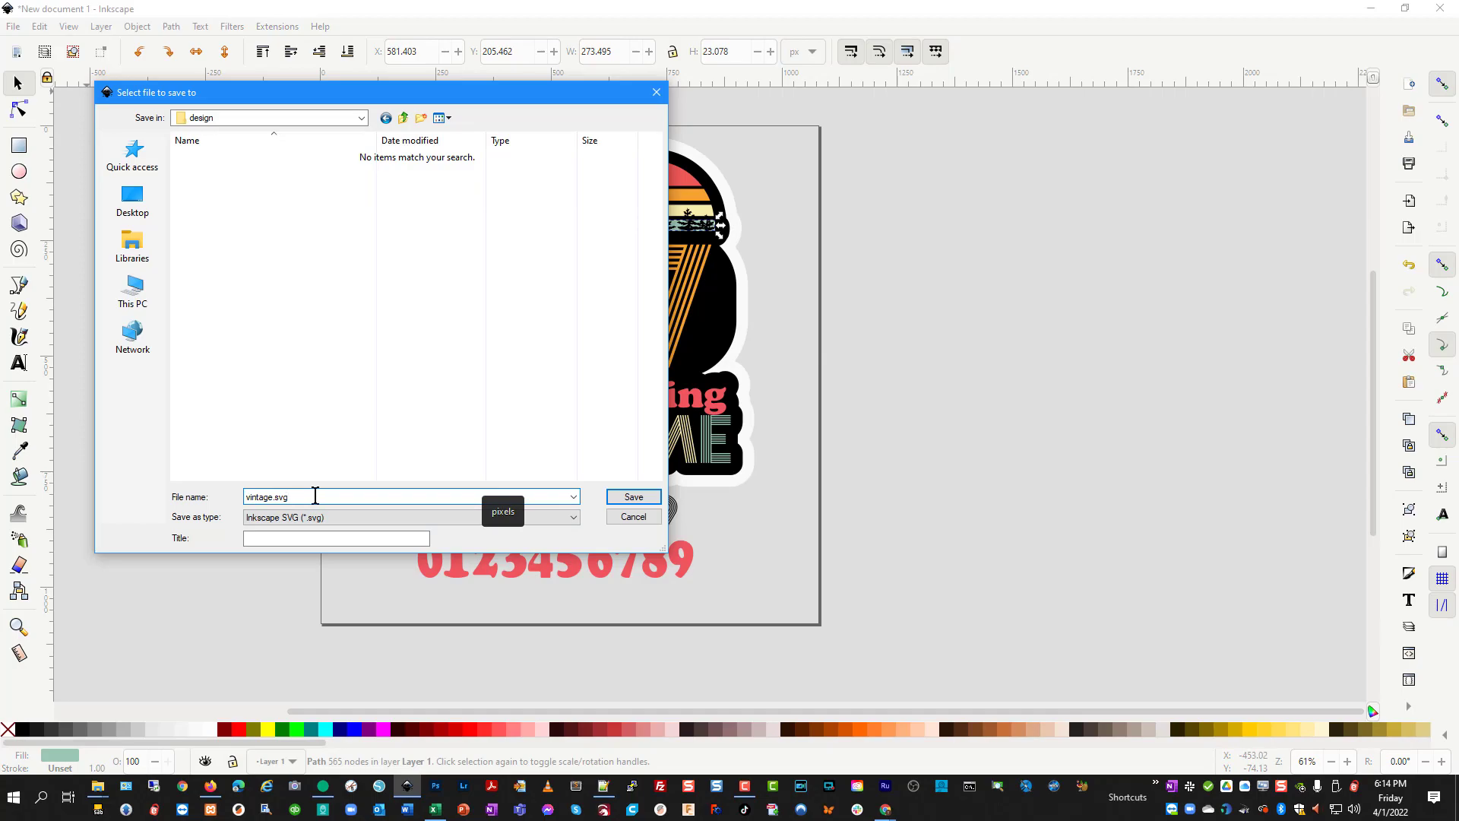
pyautogui.click(327, 519)
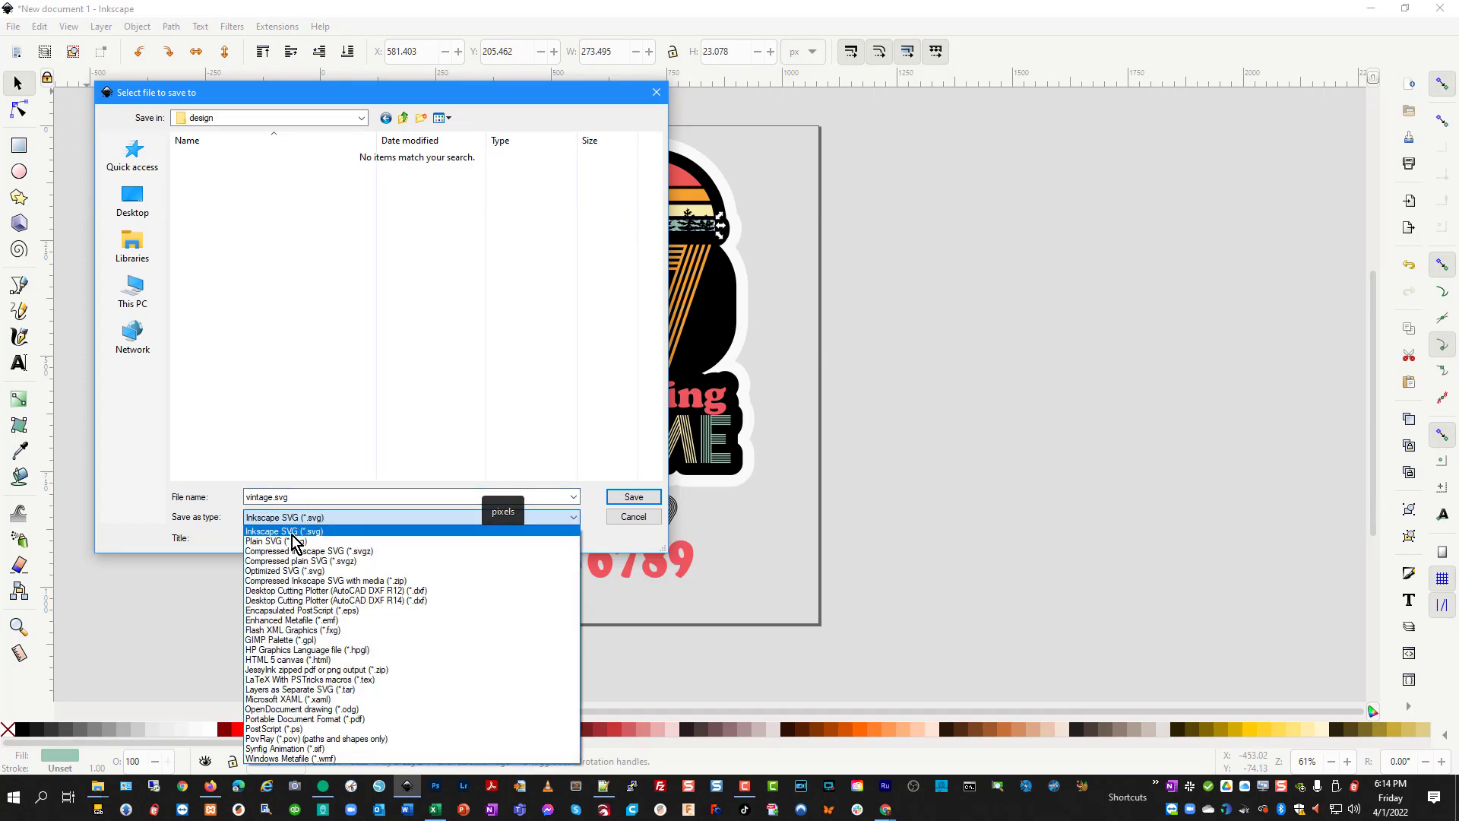
pyautogui.click(291, 542)
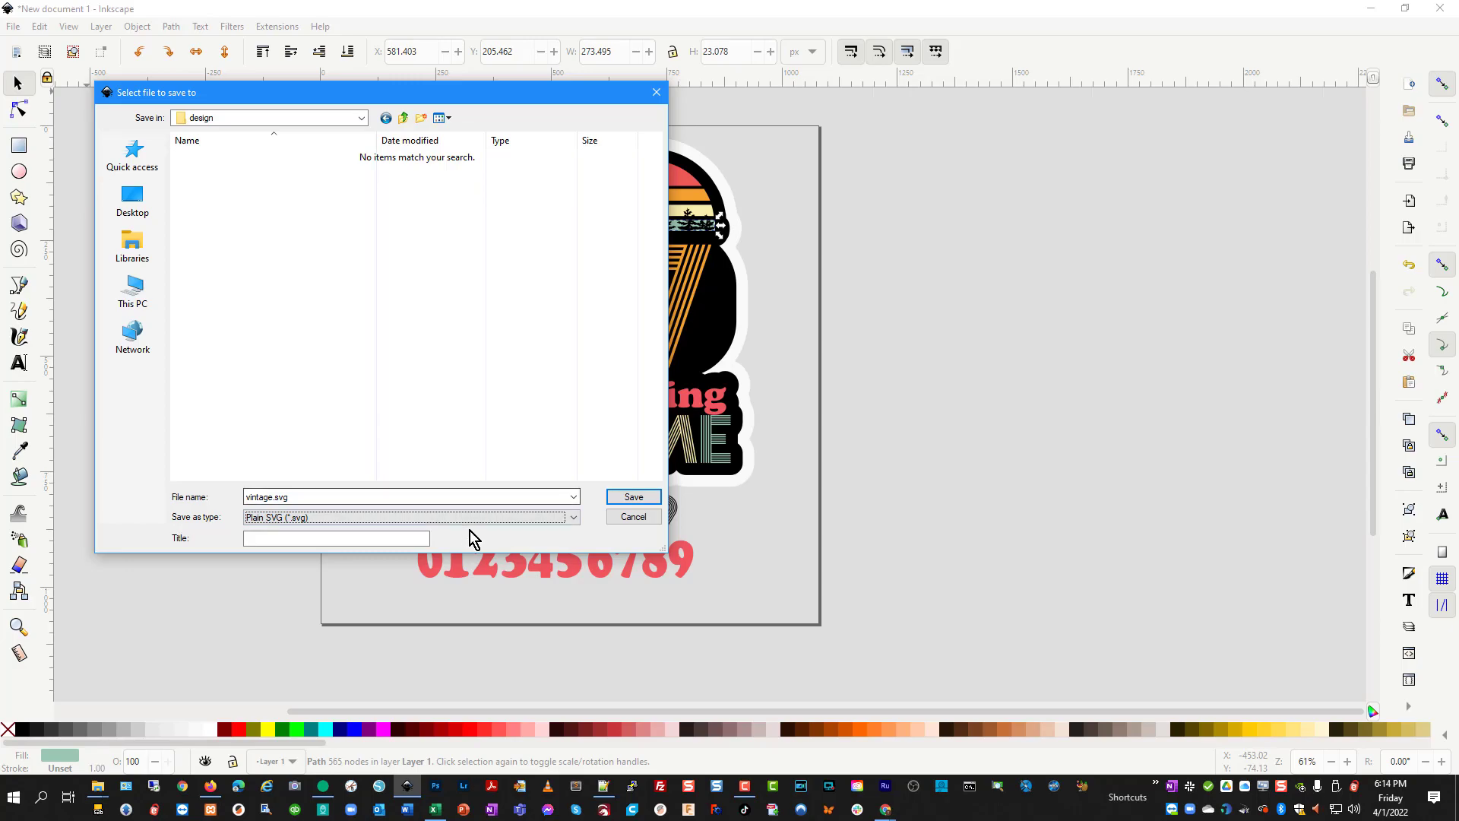
pyautogui.click(637, 500)
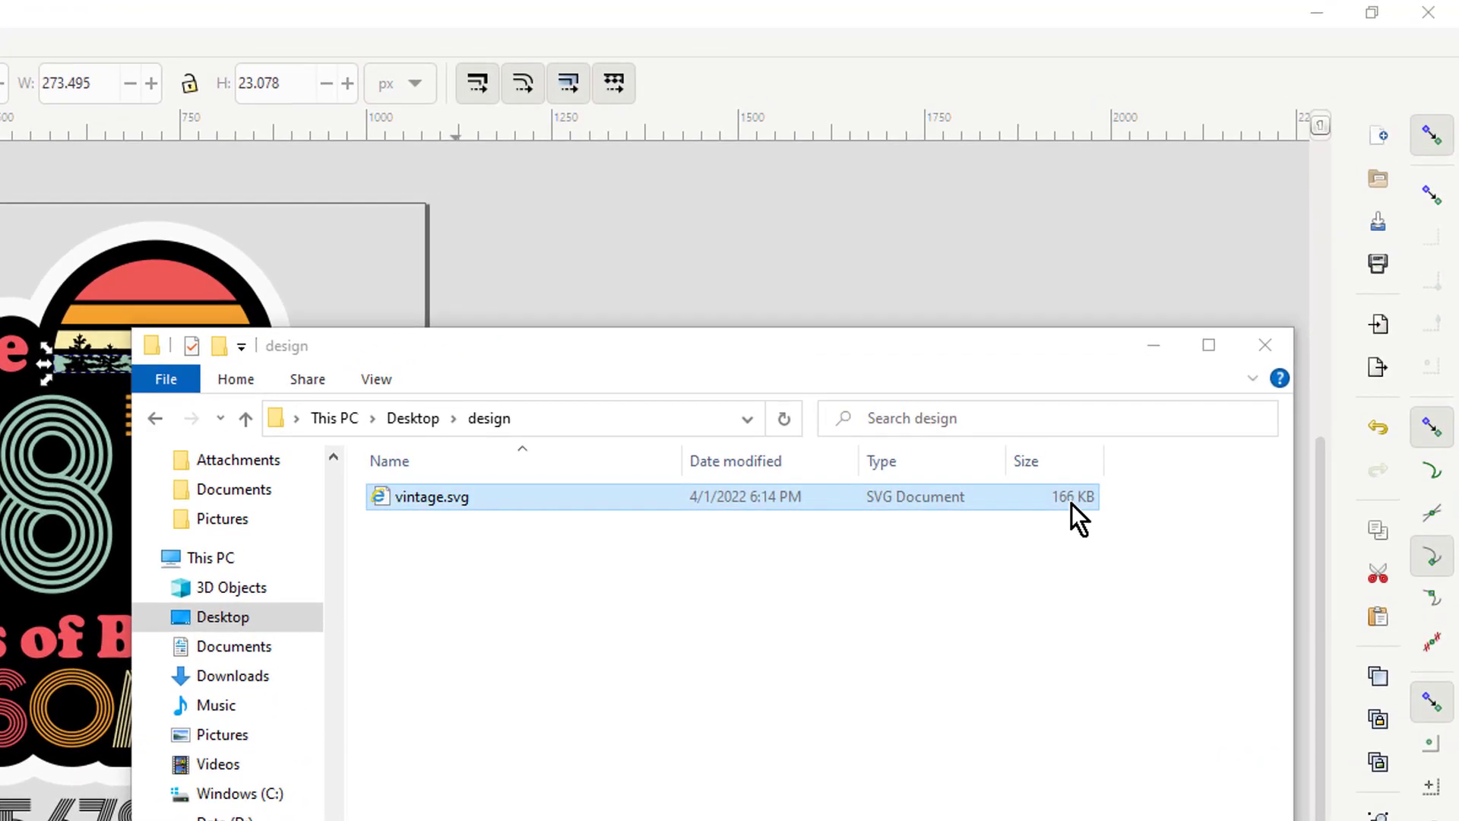
# - Check that vintage.svg (166 KB) is in the Desktop design folder
pyautogui.click(1070, 503)
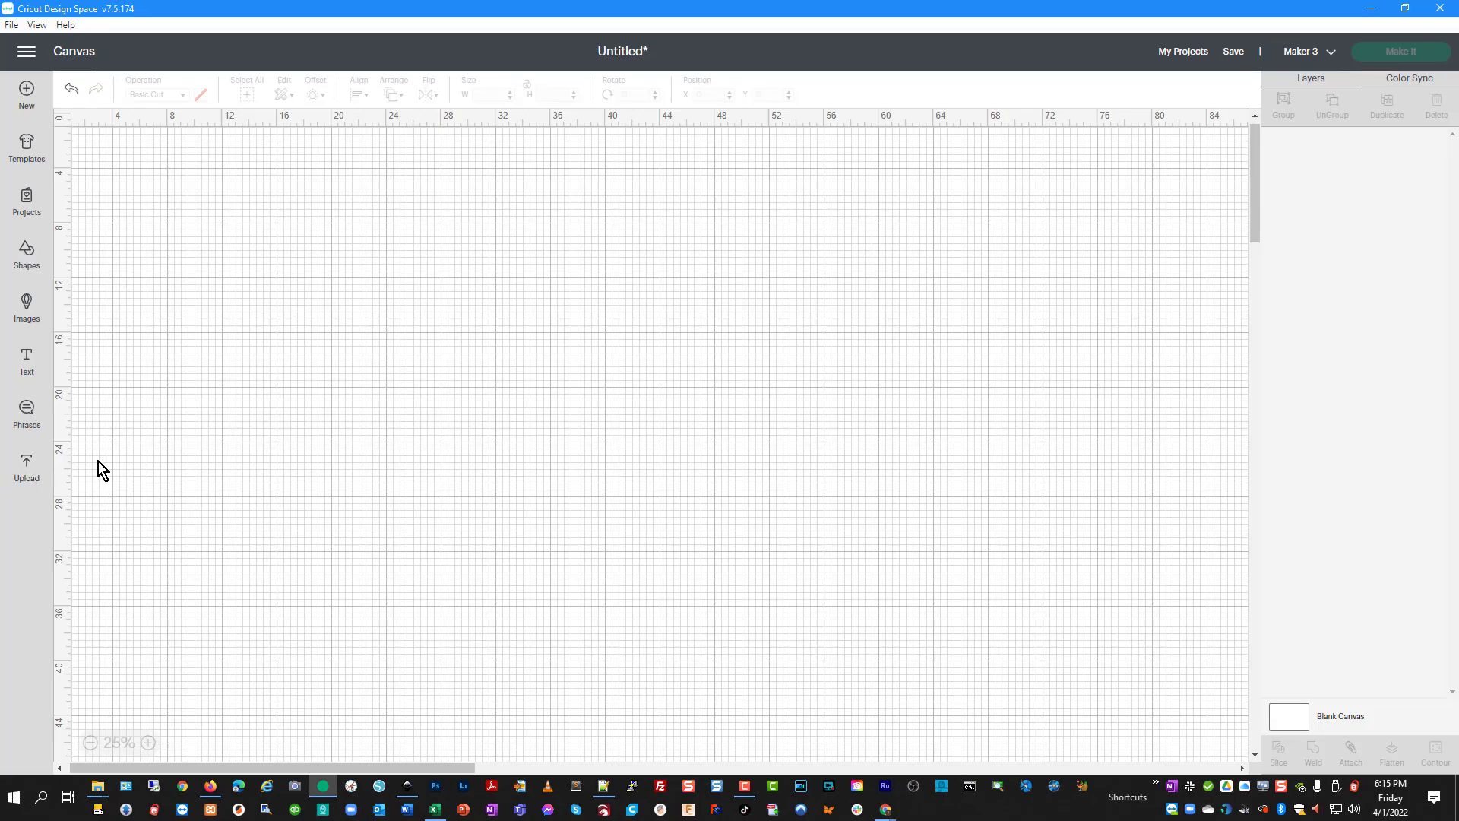
# - Upload vintage.svg to Cricut Design Space as a Cut Image
pyautogui.click(34, 471)
pyautogui.click(125, 292)
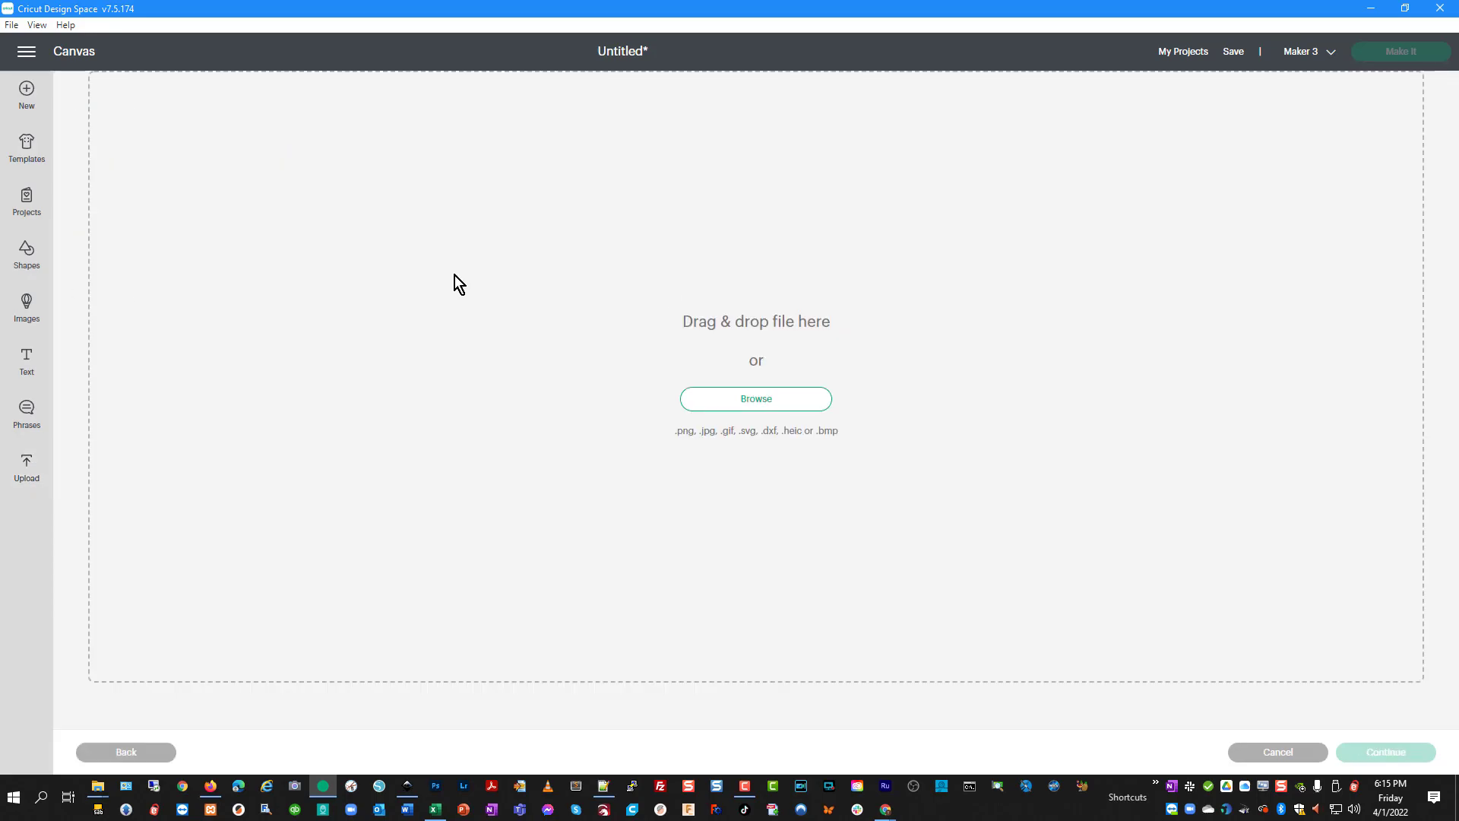
pyautogui.moveTo(1075, 274); pyautogui.dragTo(677, 350)
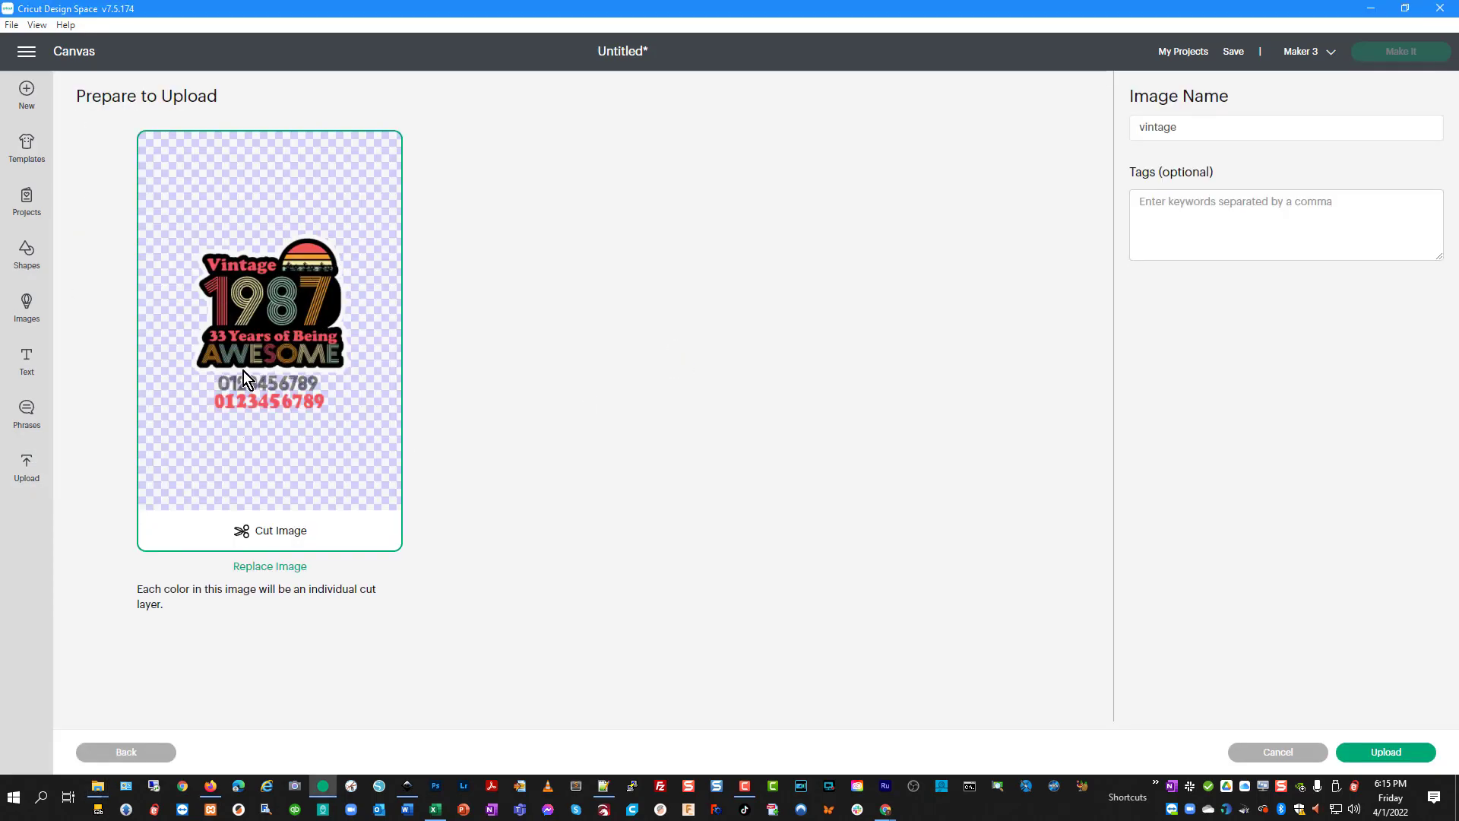
pyautogui.click(1385, 751)
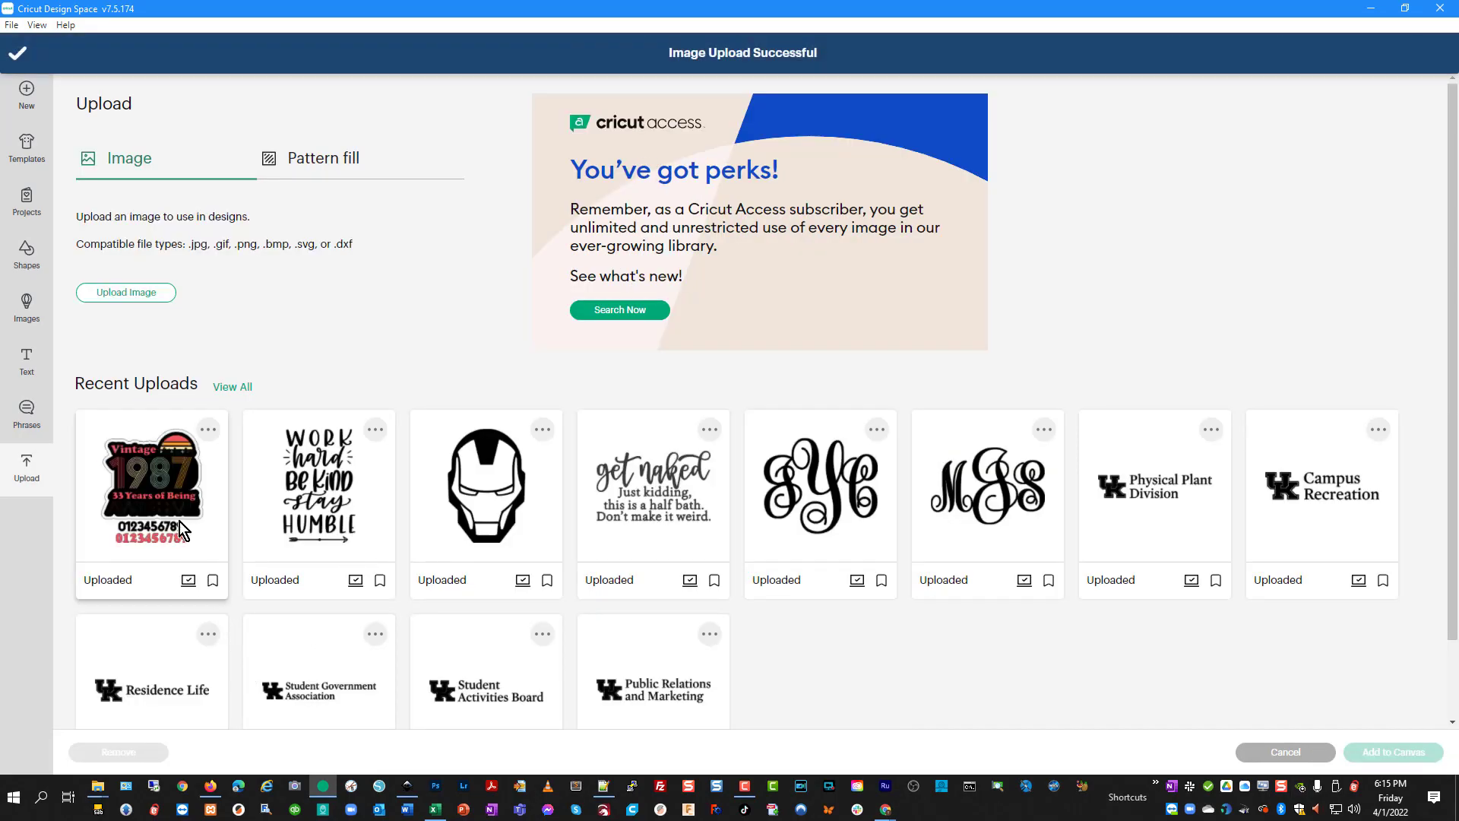
# - Add the Vintage 1987 upload to the canvas and resize it to 42.233 × 47.296
pyautogui.click(1360, 752)
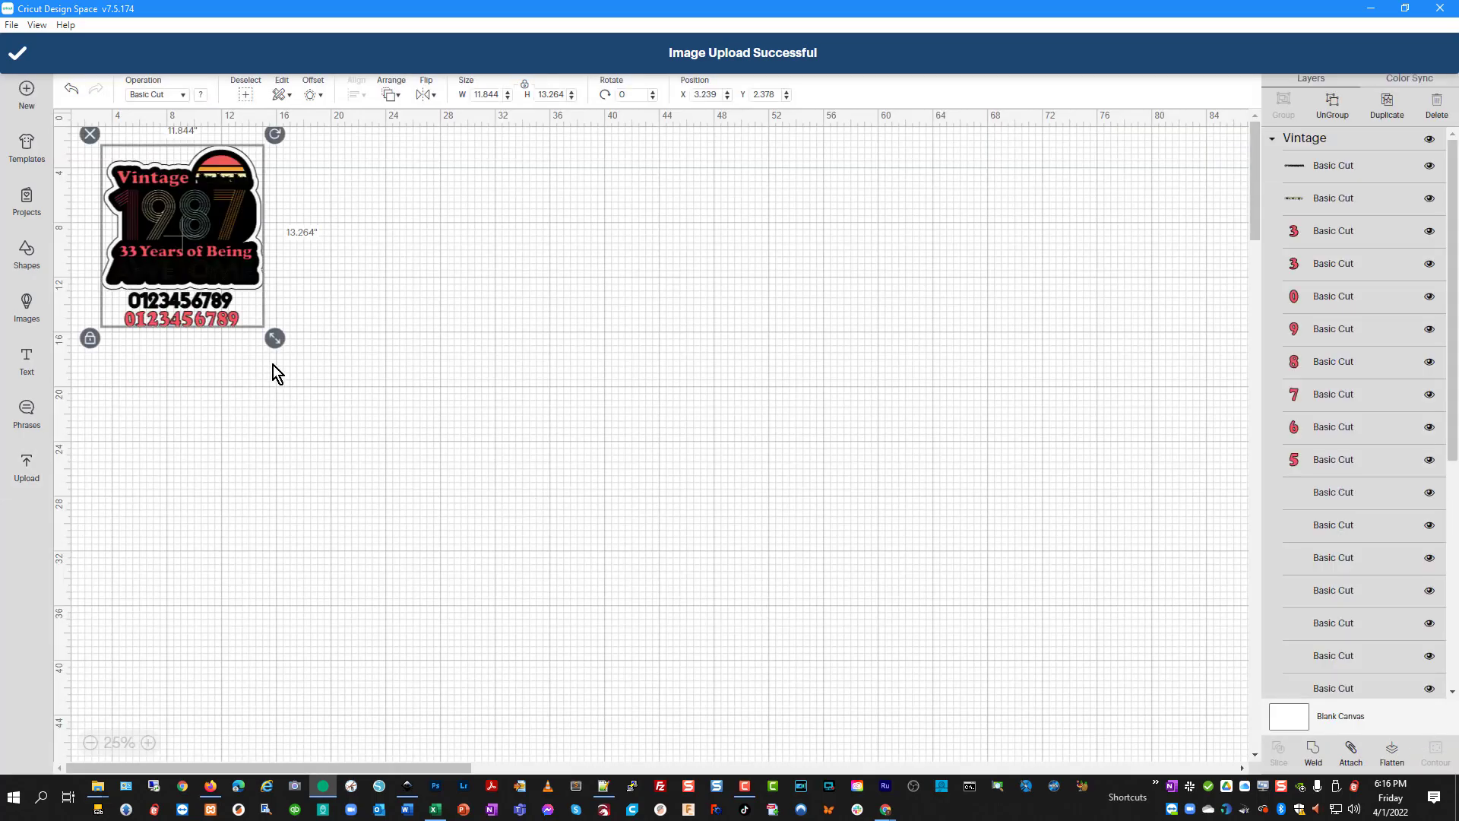
pyautogui.moveTo(274, 341); pyautogui.dragTo(688, 631)
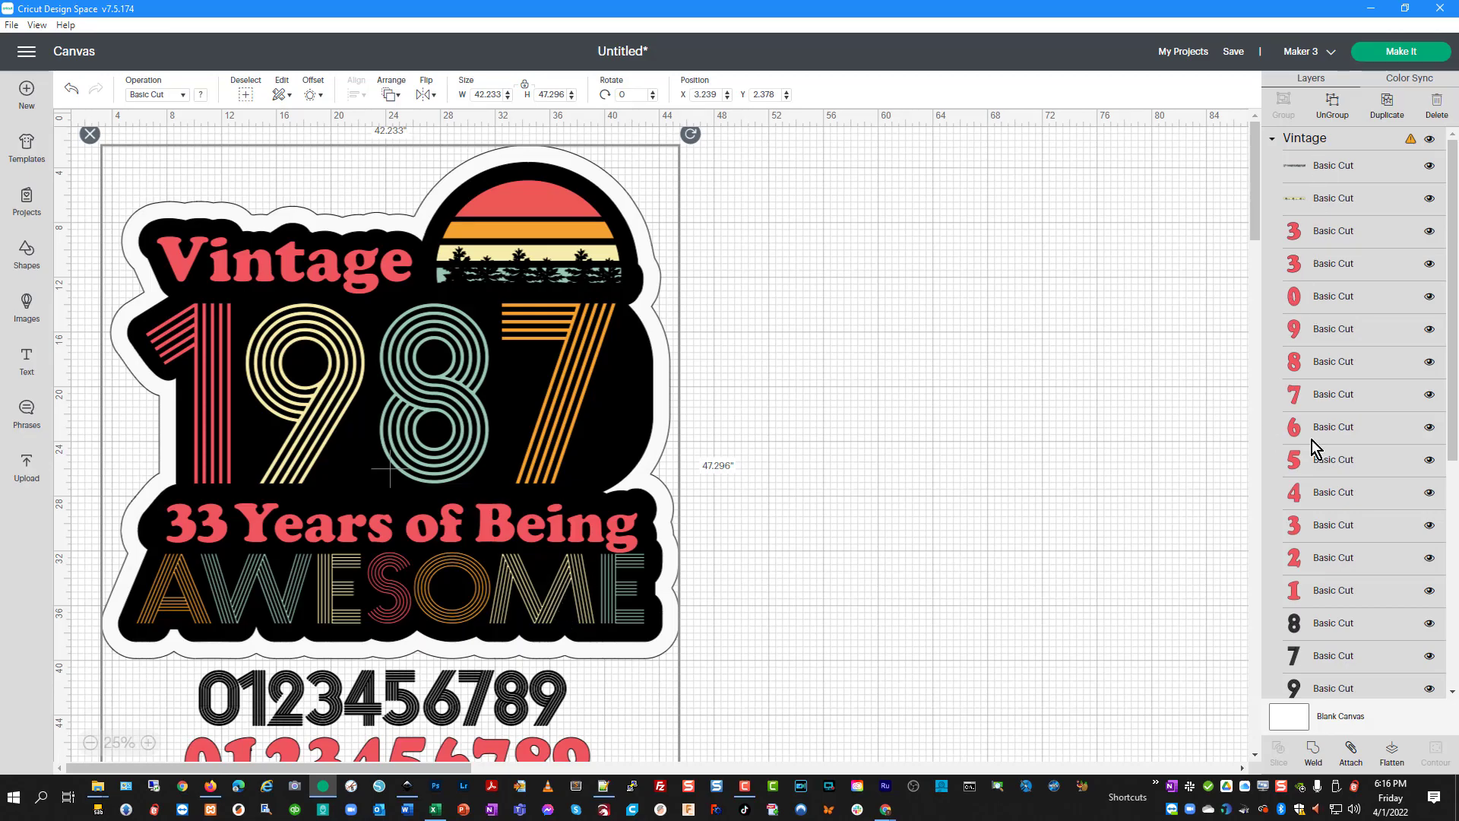
pyautogui.scroll(-15, 1311, 440)
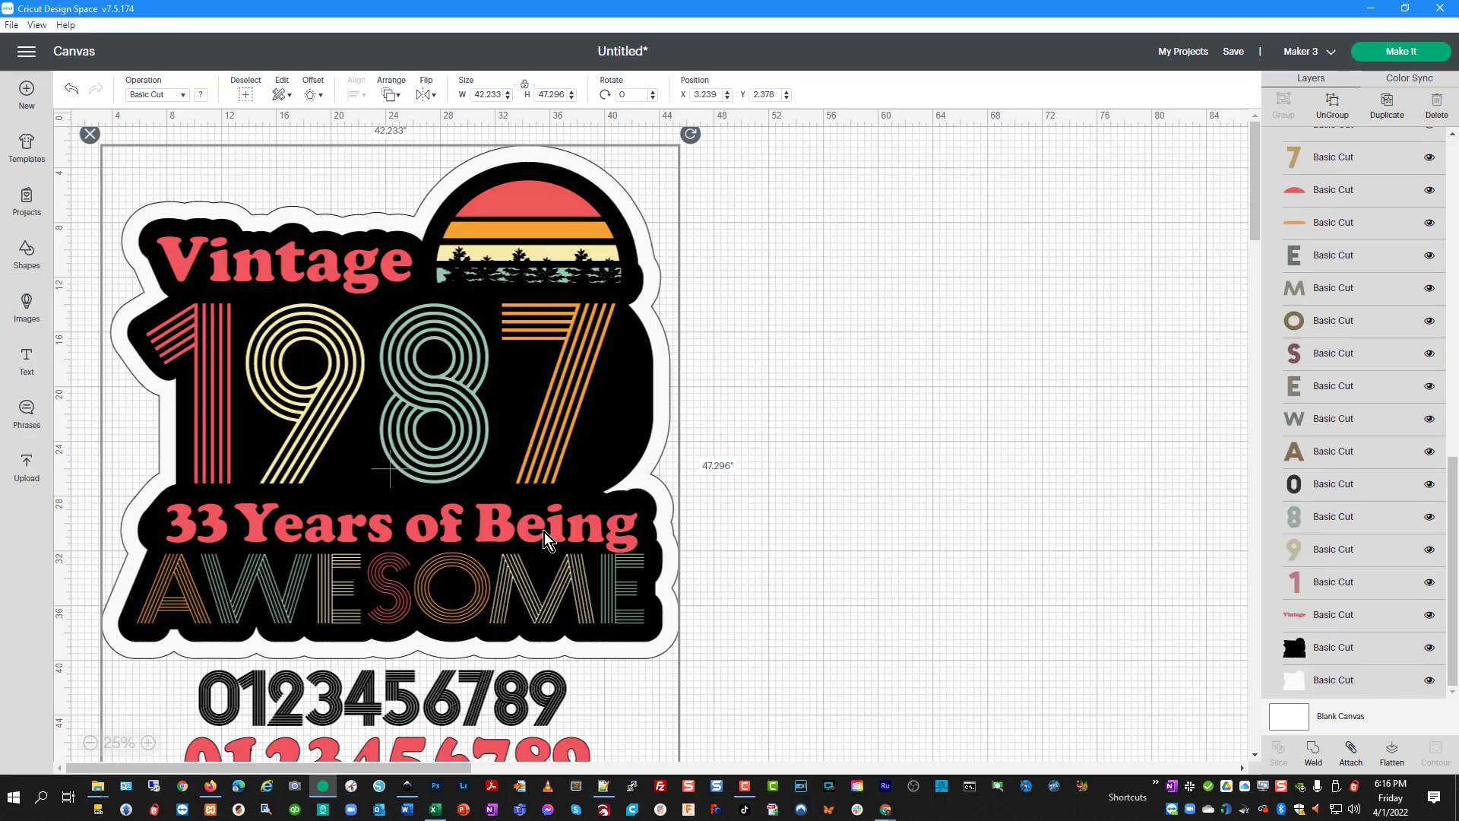
pyautogui.hscroll(-1, 448, 571)
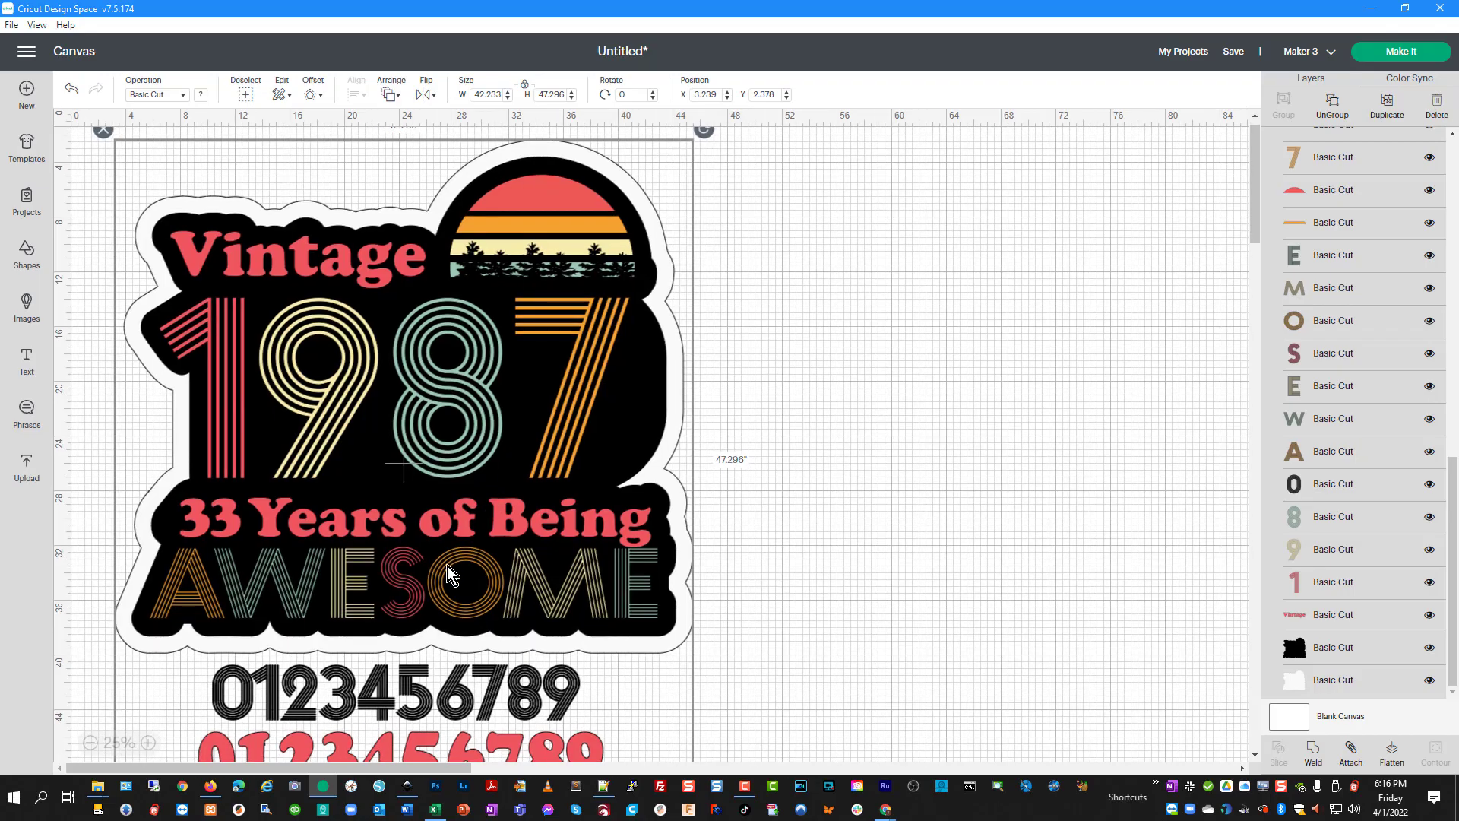